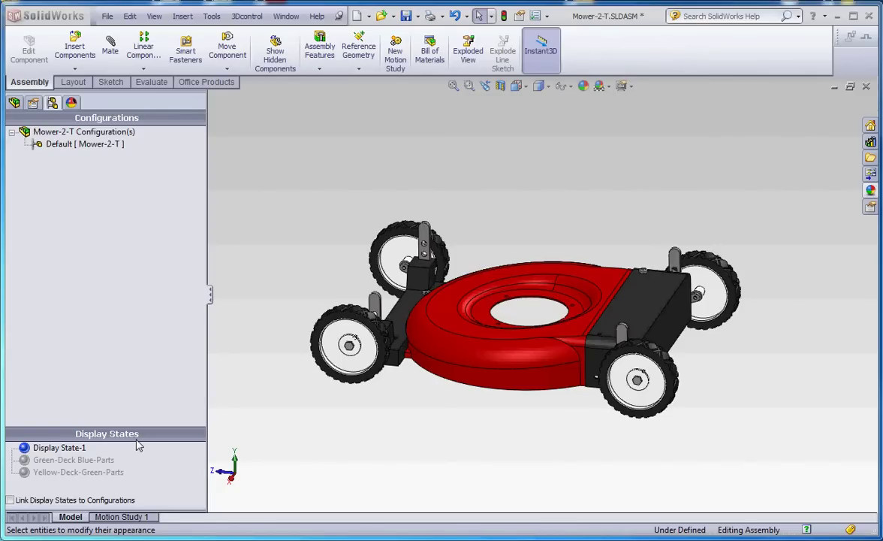
# Drag the Display States splitter upward so the state list fills more of the panel.
pyautogui.moveTo(137, 441); pyautogui.dragTo(143, 366)
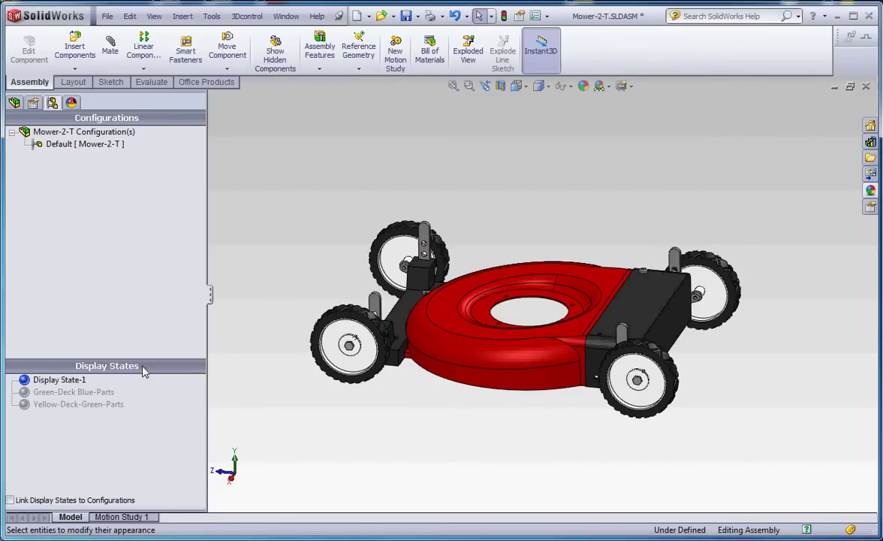
# Add Display State-2 to the Mower-2-T assembly and select its name for editing.
pyautogui.rightClick(141, 411)
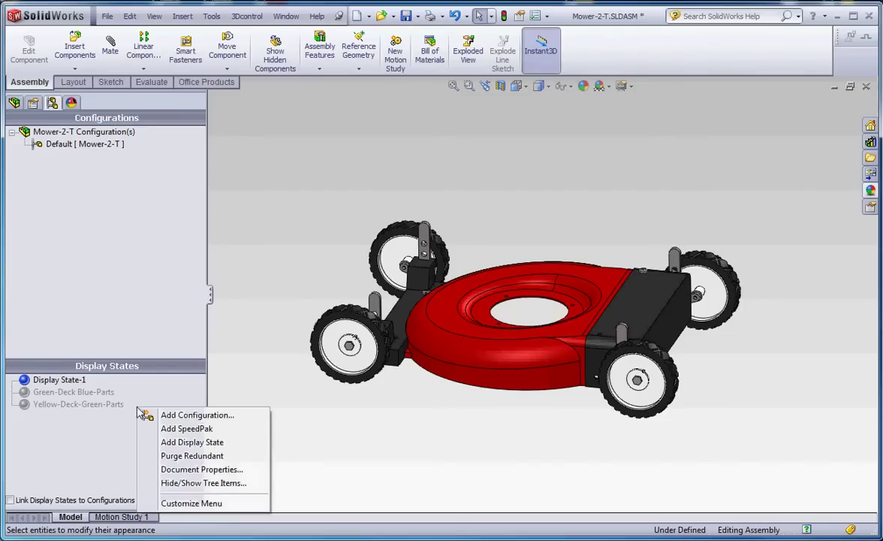
pyautogui.click(213, 443)
pyautogui.click(67, 418)
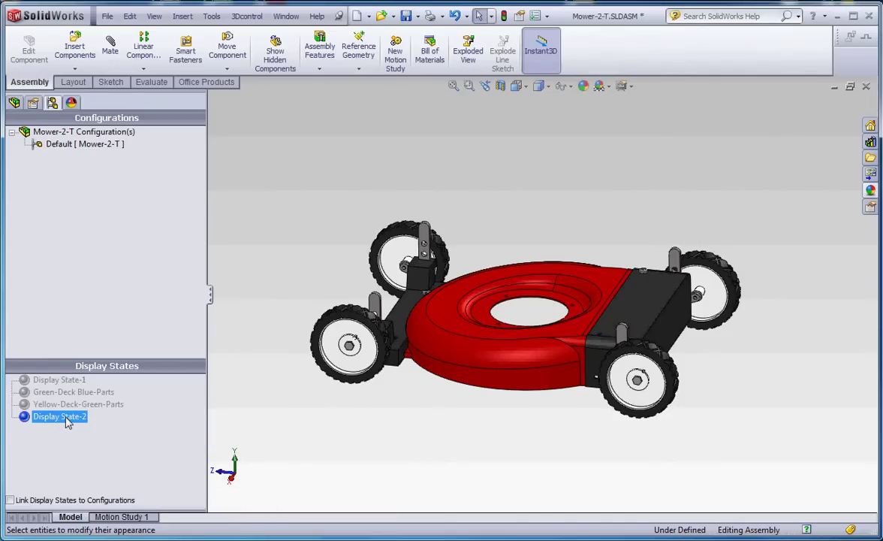
pyautogui.click(70, 418)
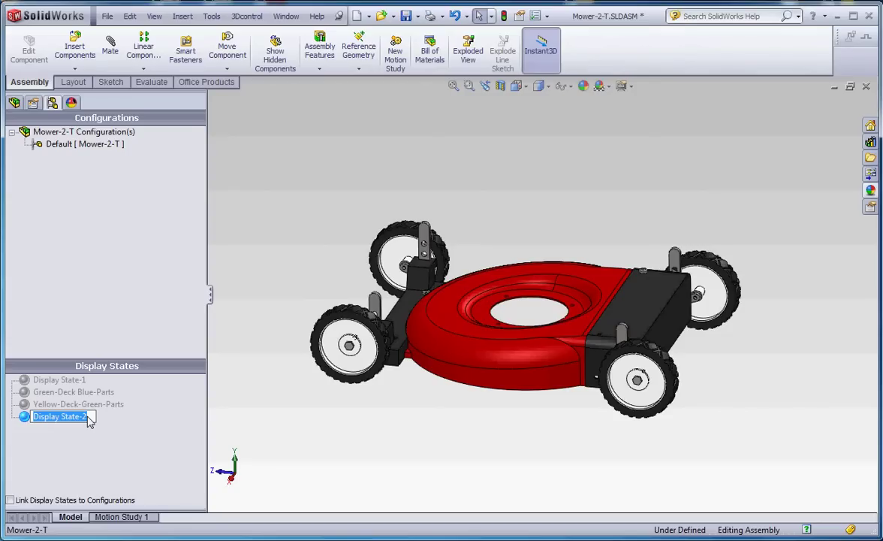
# Rename Display State-2 to 'Orange-Deck Red-Parts' and keep it selected.
pyautogui.press('BackSpace')
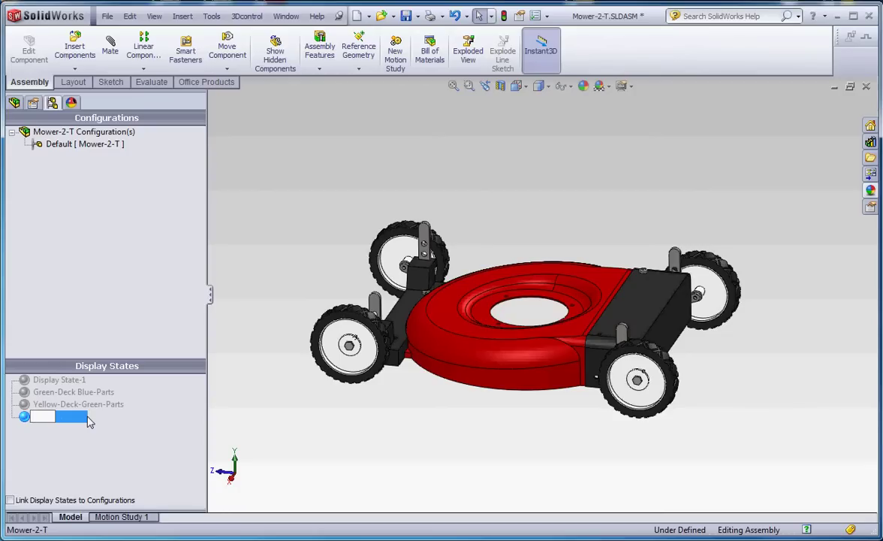
pyautogui.write('Orange-Deck')
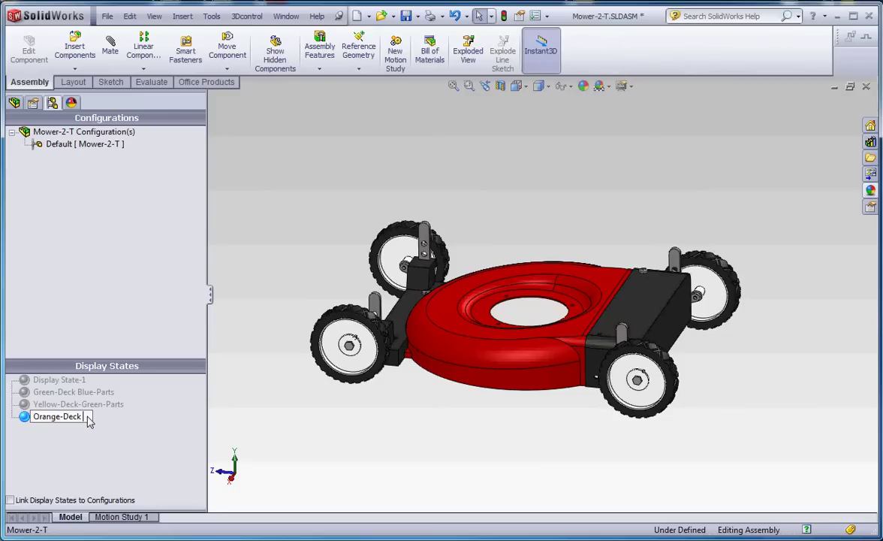
pyautogui.write('Red-Parts')
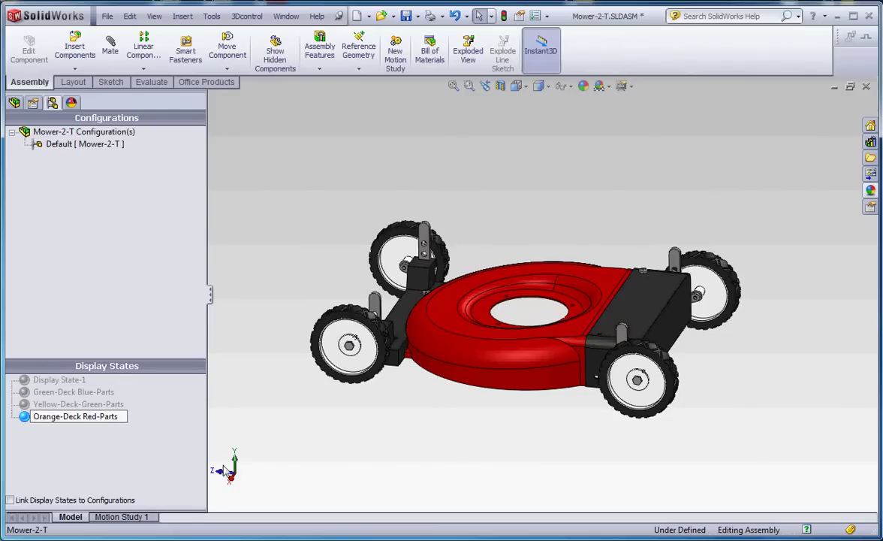
pyautogui.press('Return')
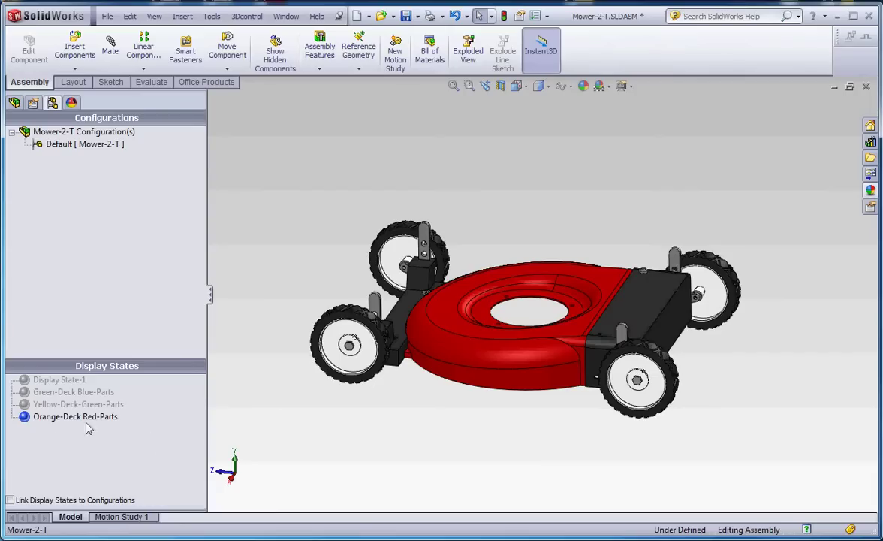
pyautogui.click(49, 419)
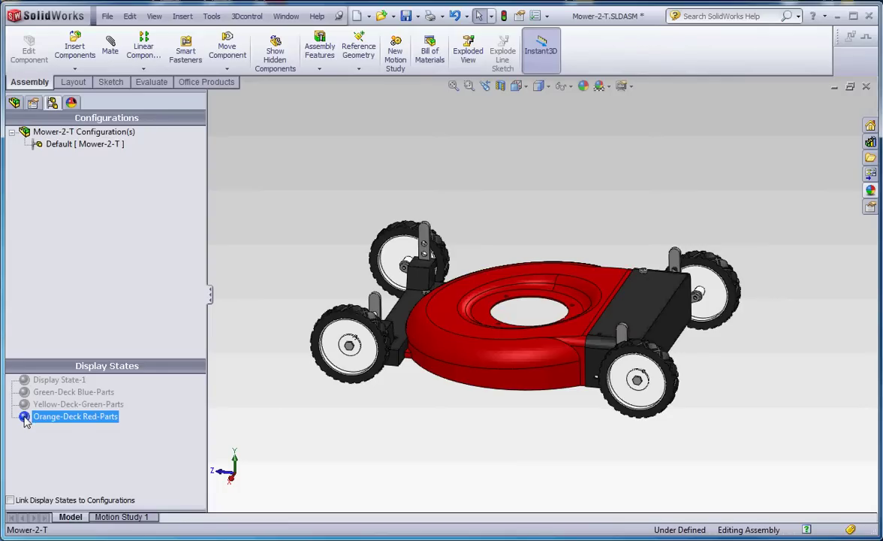
# Switch to the FeatureManager design tree listing the mower's components.
pyautogui.click(44, 404)
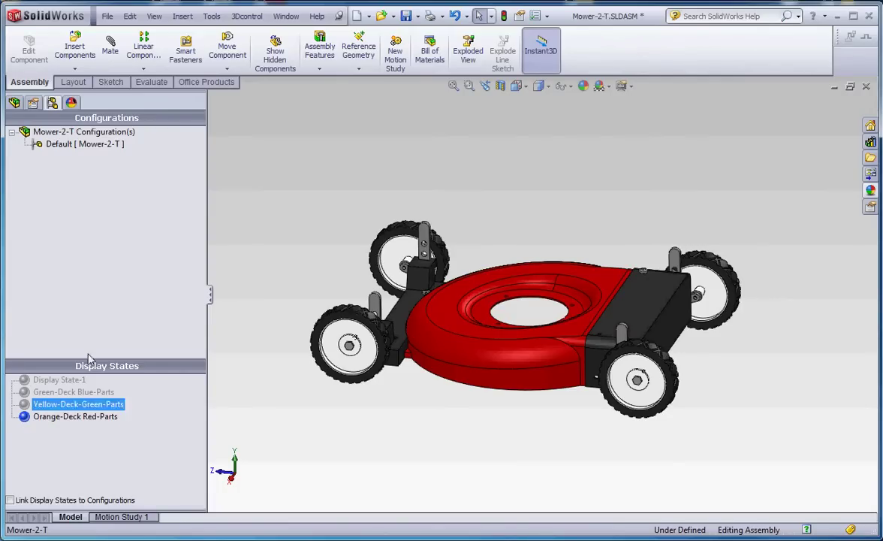
pyautogui.click(13, 103)
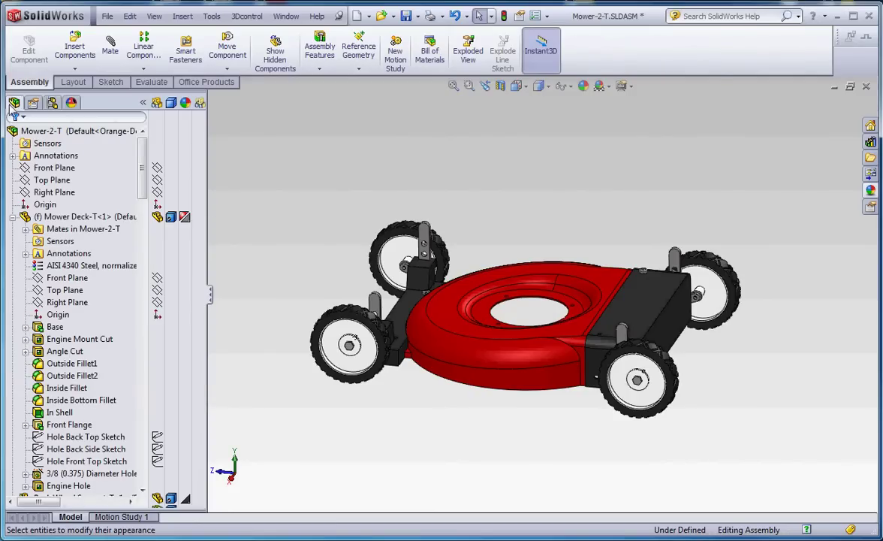
pyautogui.scroll(-5, 144, 182)
pyautogui.scroll(5, 142, 172)
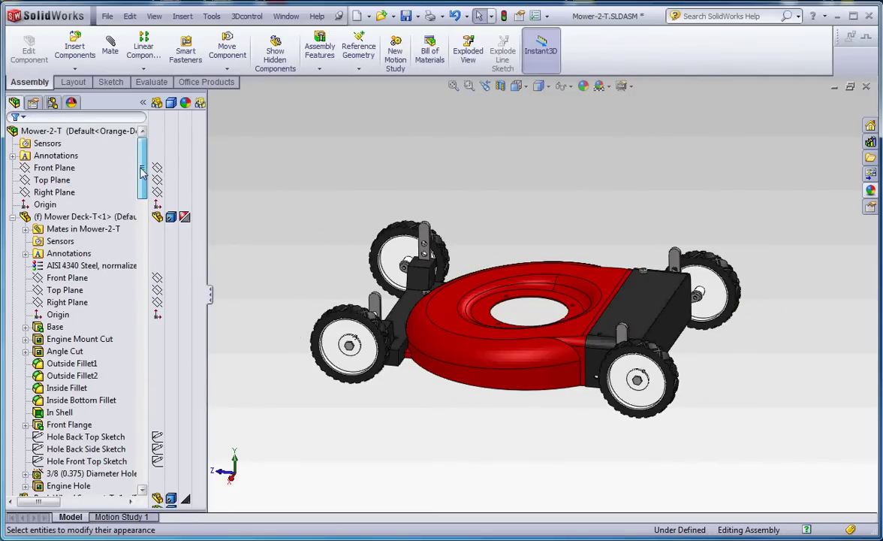
pyautogui.scroll(-9, 143, 172)
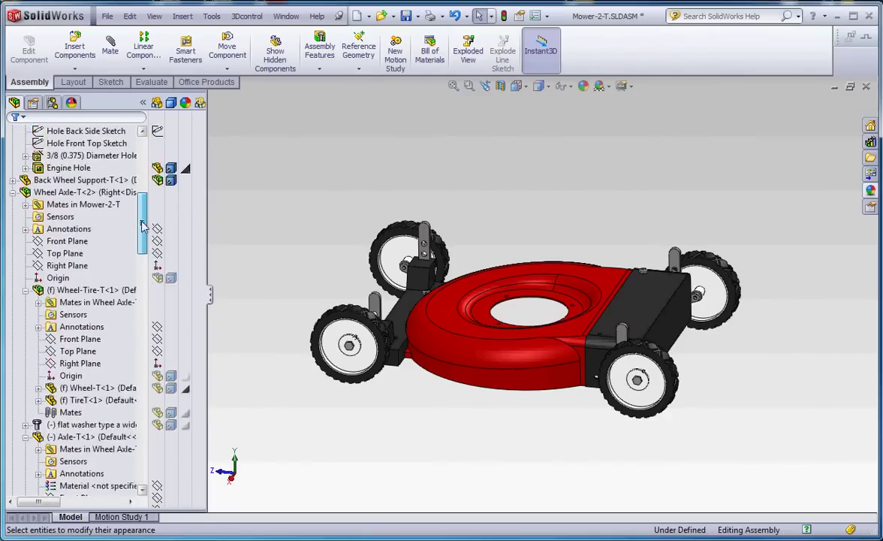
pyautogui.scroll(9, 150, 161)
# Show the Display Pane beside the tree with the components' appearance columns.
pyautogui.click(143, 103)
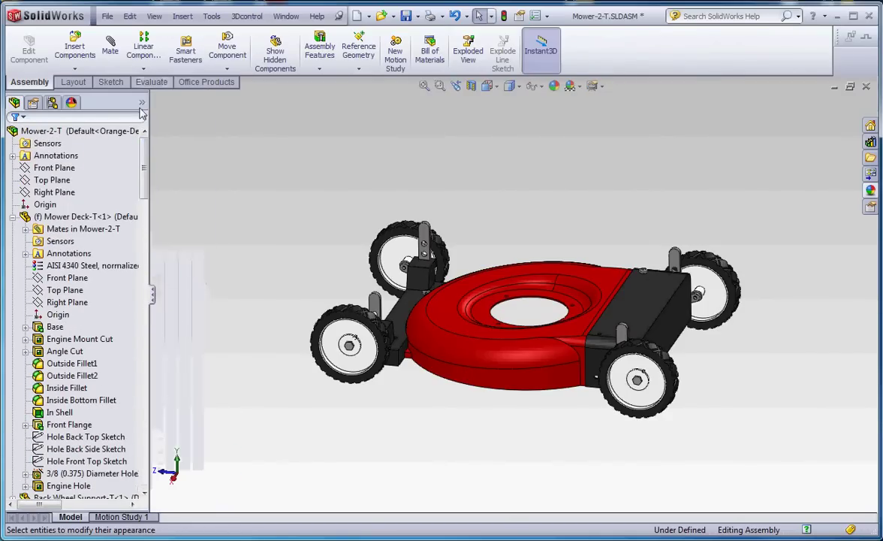
pyautogui.click(143, 102)
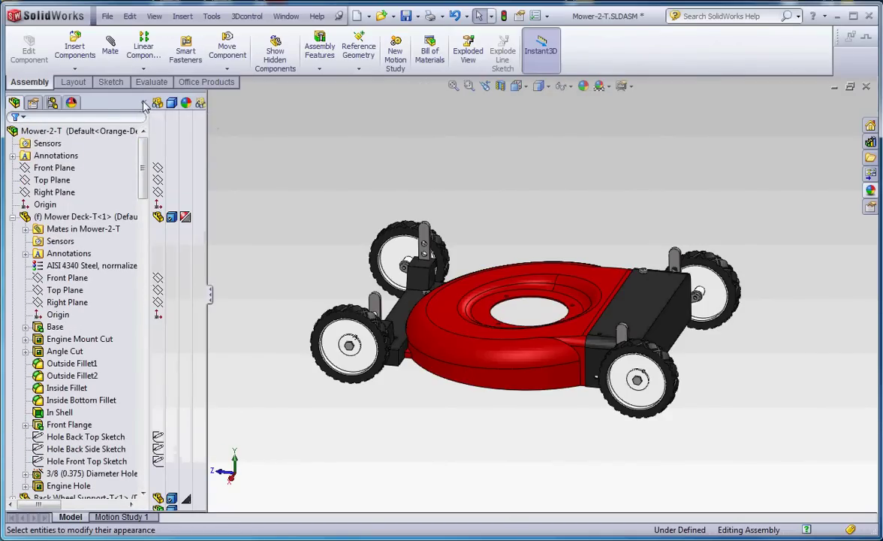
pyautogui.click(144, 104)
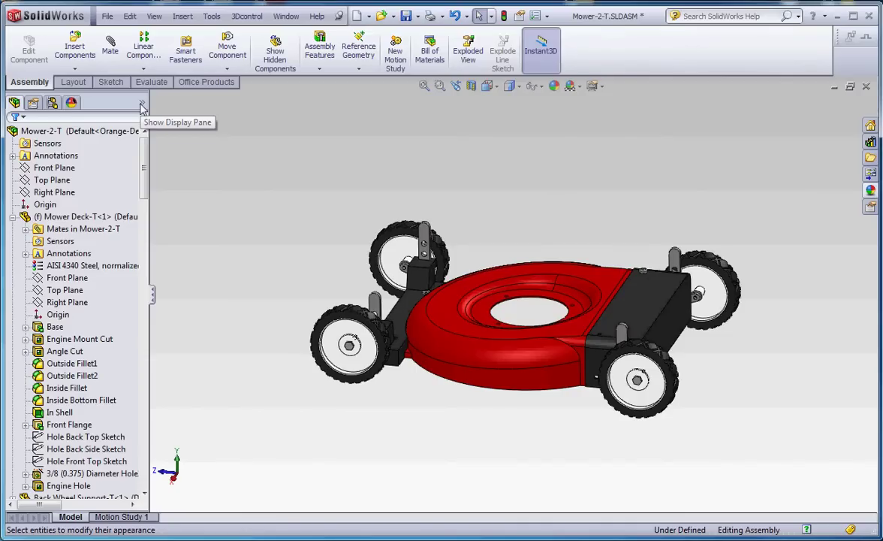
pyautogui.click(143, 105)
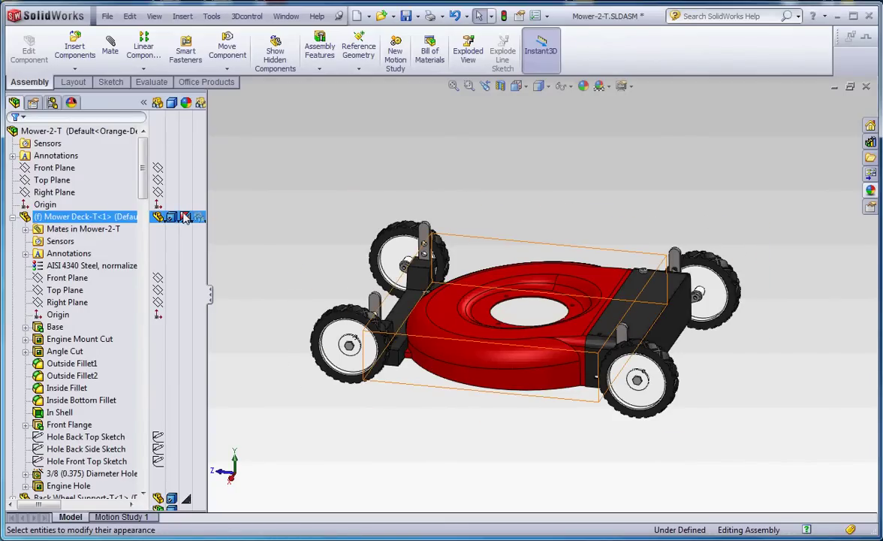
pyautogui.moveTo(185, 217)
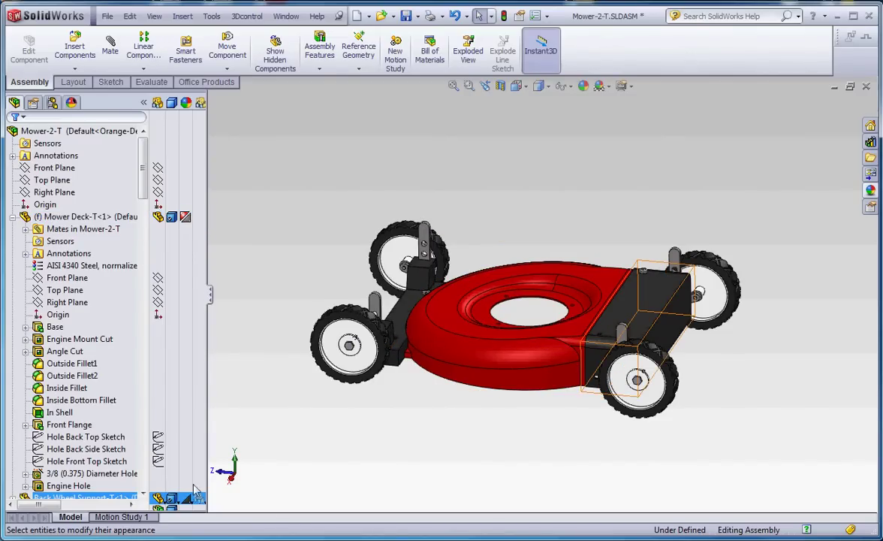
# Colour the Mower Deck orange (RGB 232, 113, 8) for the Orange-Deck Red-Parts state only.
pyautogui.click(183, 214)
pyautogui.click(186, 218)
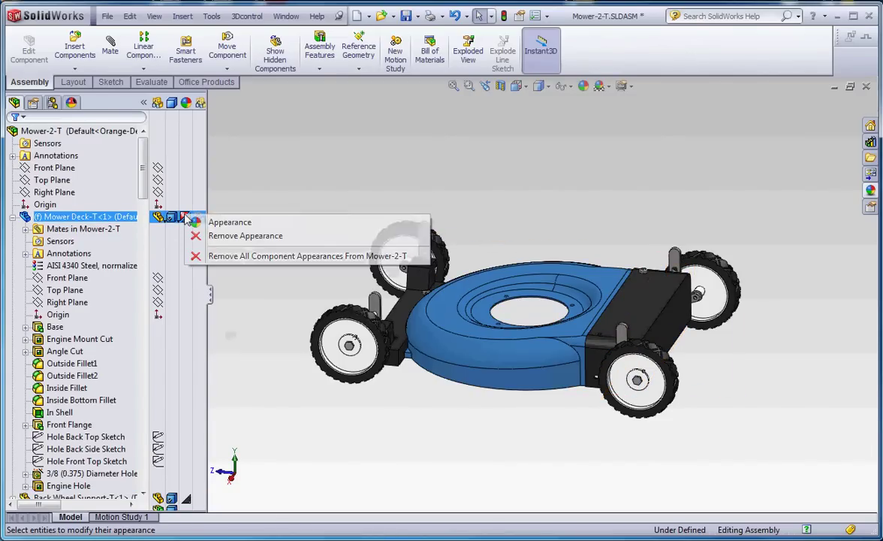
pyautogui.click(230, 223)
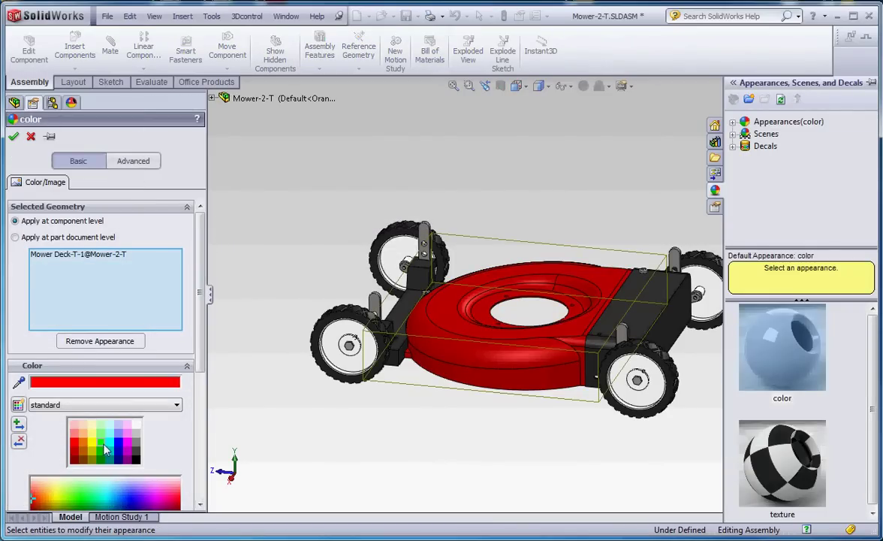
pyautogui.moveTo(200, 355); pyautogui.dragTo(201, 256)
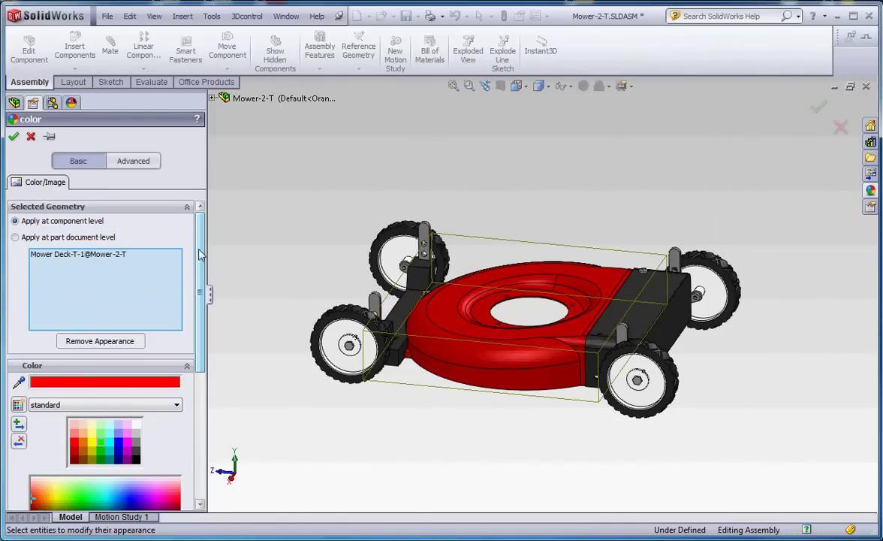
pyautogui.click(83, 439)
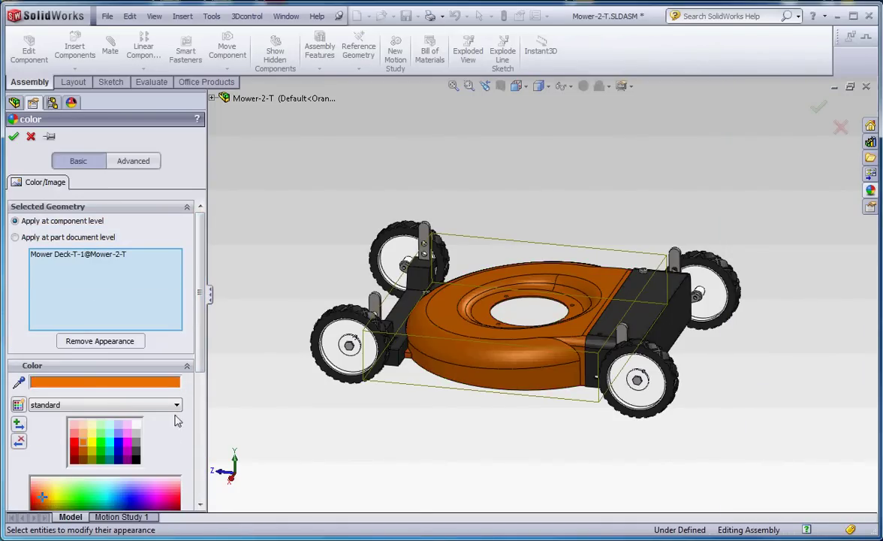
pyautogui.scroll(-5, 186, 301)
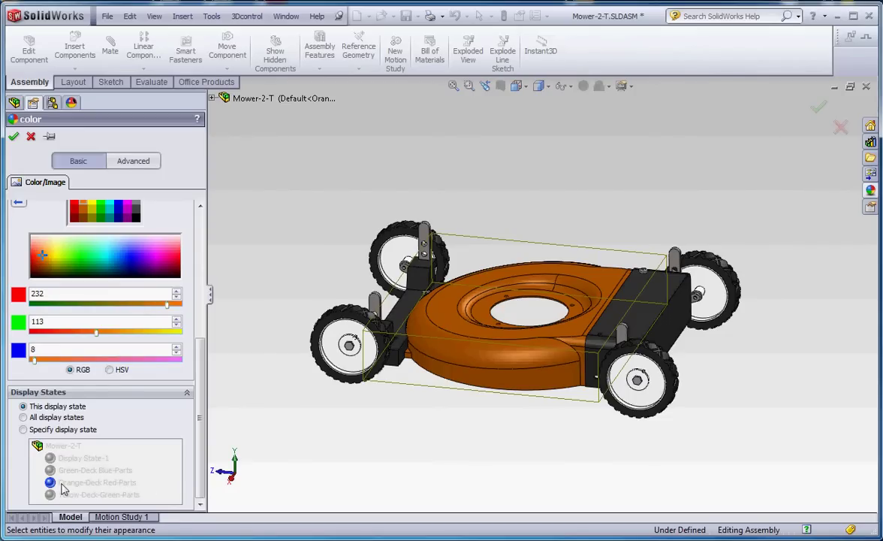
pyautogui.click(23, 430)
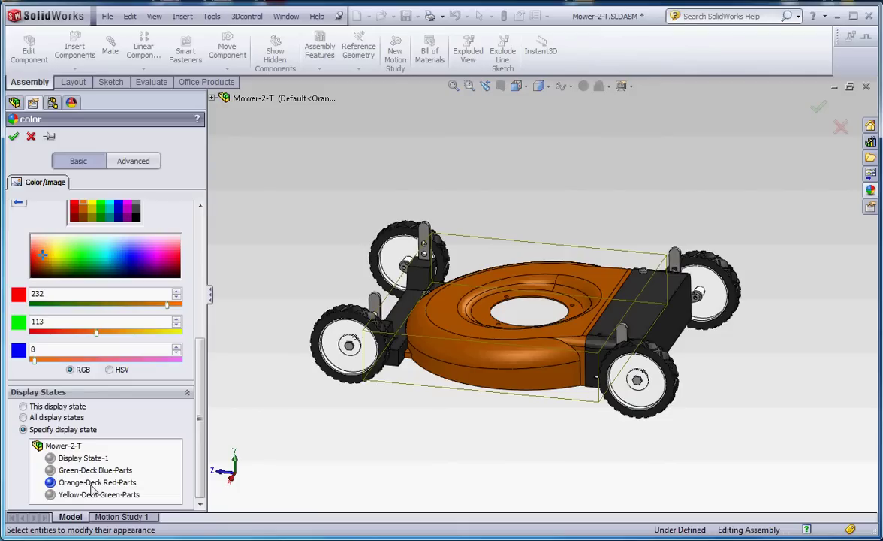
pyautogui.click(92, 485)
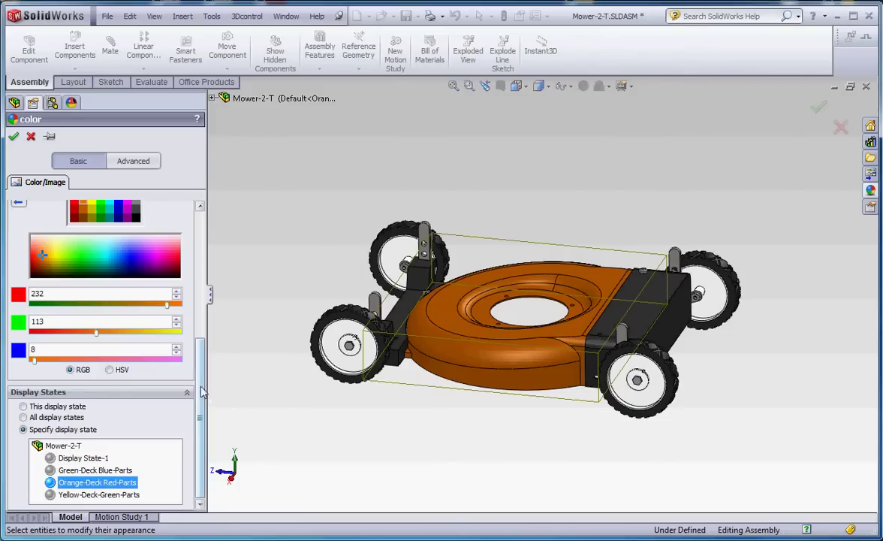
pyautogui.scroll(5, 189, 358)
pyautogui.click(13, 137)
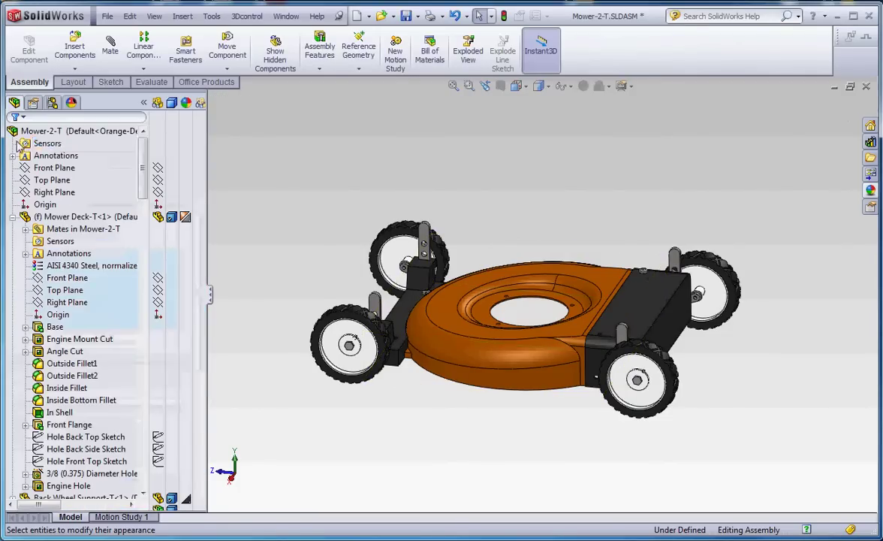
# Make the first front wheel's hub red (RGB 255, 0, 0).
pyautogui.scroll(-2, 361, 368)
pyautogui.scroll(-3, 391, 338)
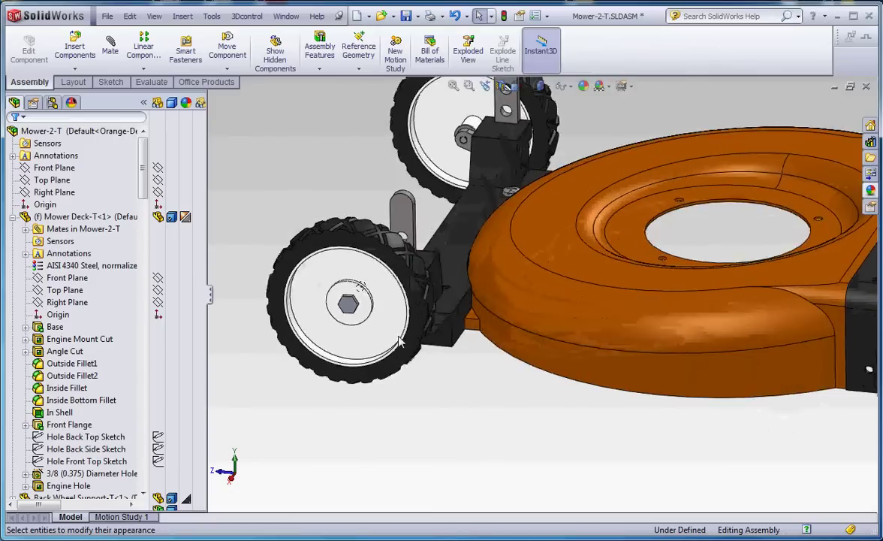
pyautogui.click(384, 323)
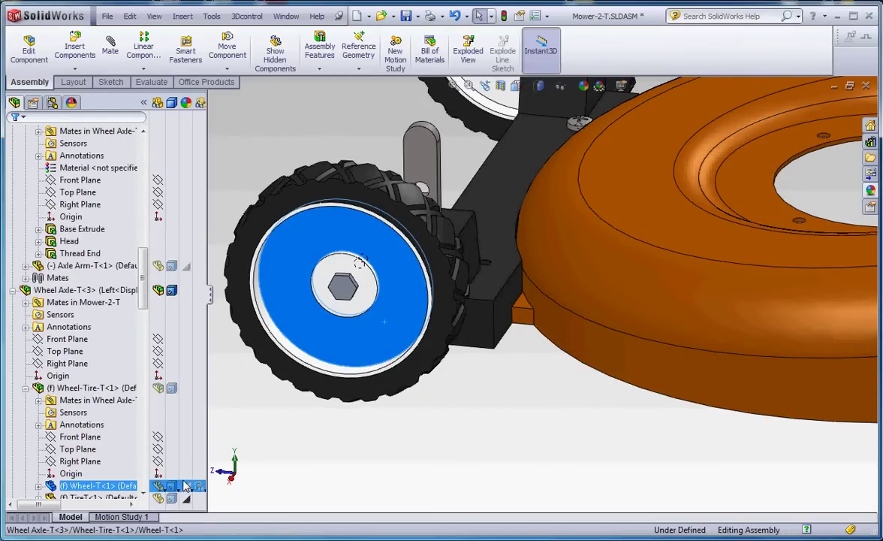
pyautogui.moveTo(185, 485)
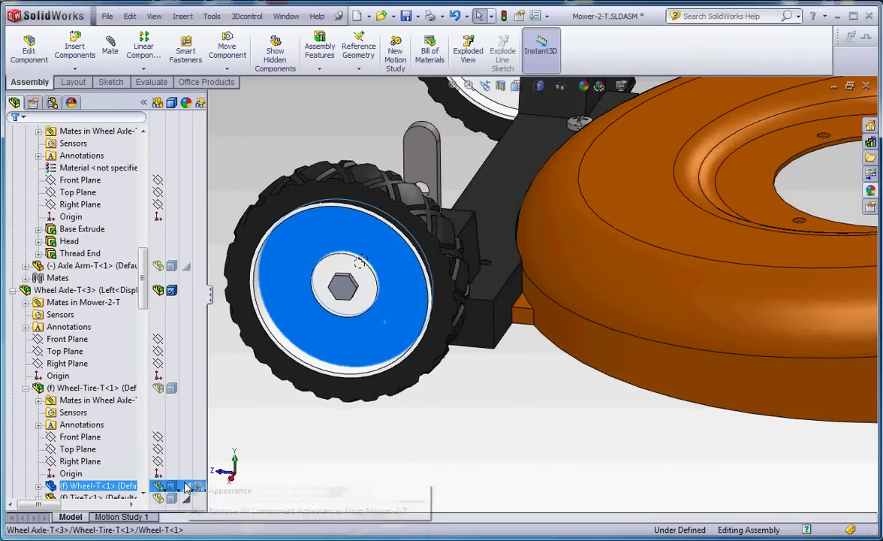
pyautogui.click(185, 486)
pyautogui.click(230, 486)
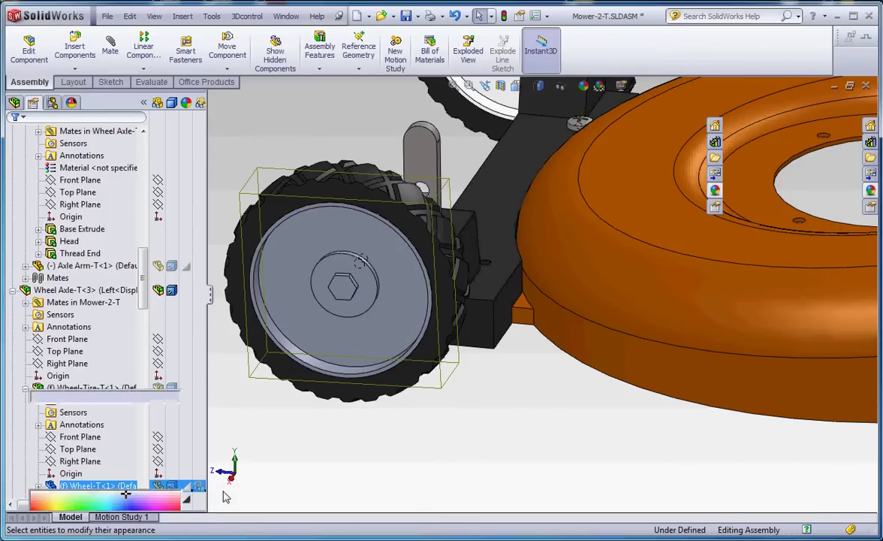
pyautogui.click(74, 448)
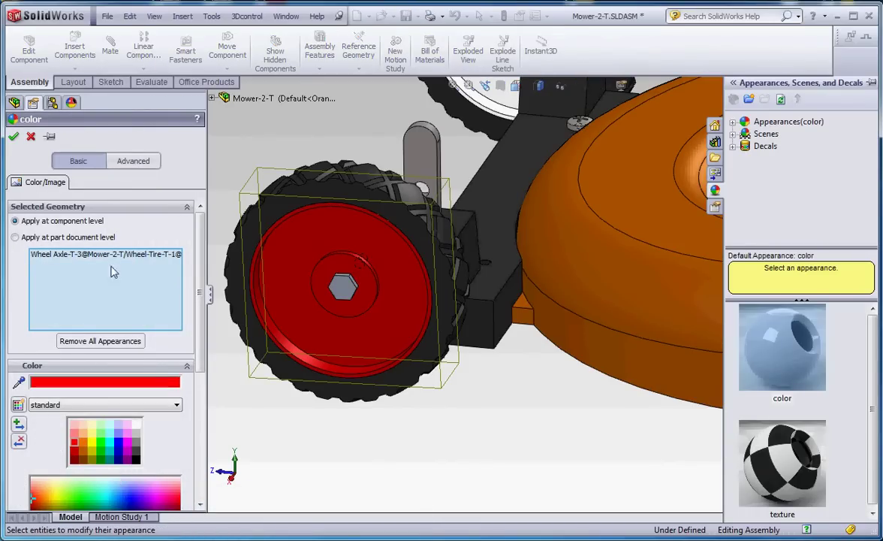
pyautogui.scroll(-5, 202, 316)
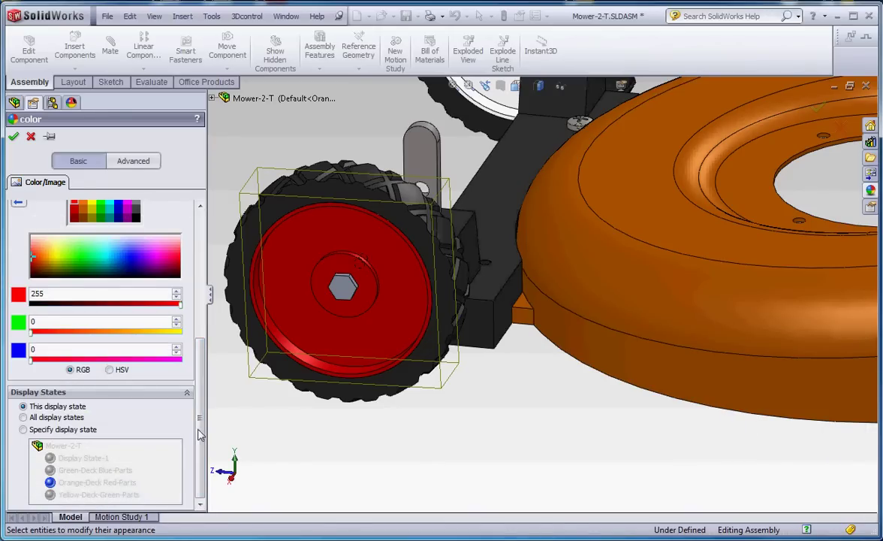
pyautogui.scroll(5, 188, 398)
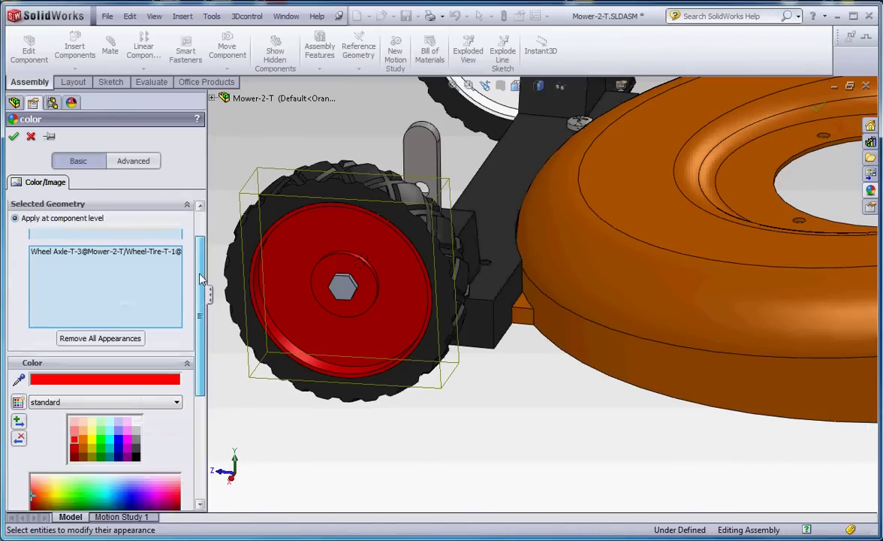
pyautogui.click(13, 136)
# Make the other front wheel's hub red as well.
pyautogui.press('f')
pyautogui.scroll(-5, 565, 250)
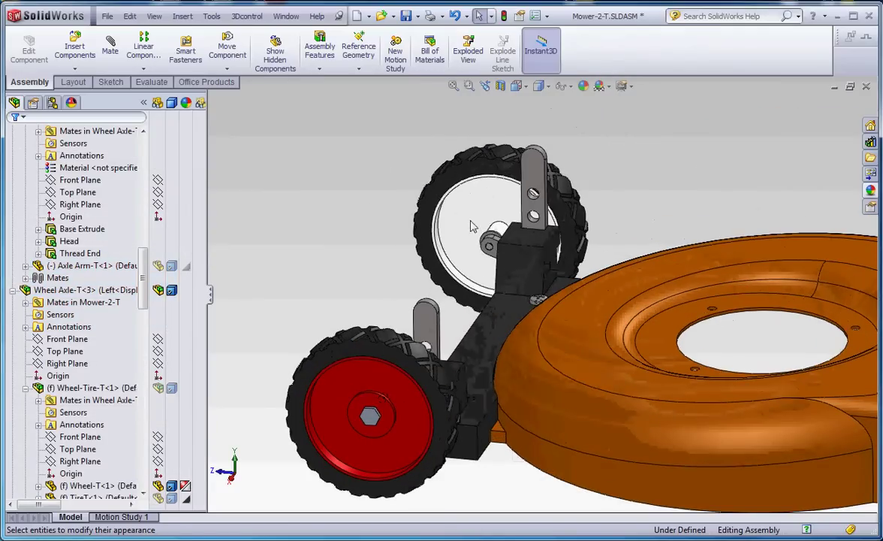
pyautogui.click(473, 223)
pyautogui.click(185, 489)
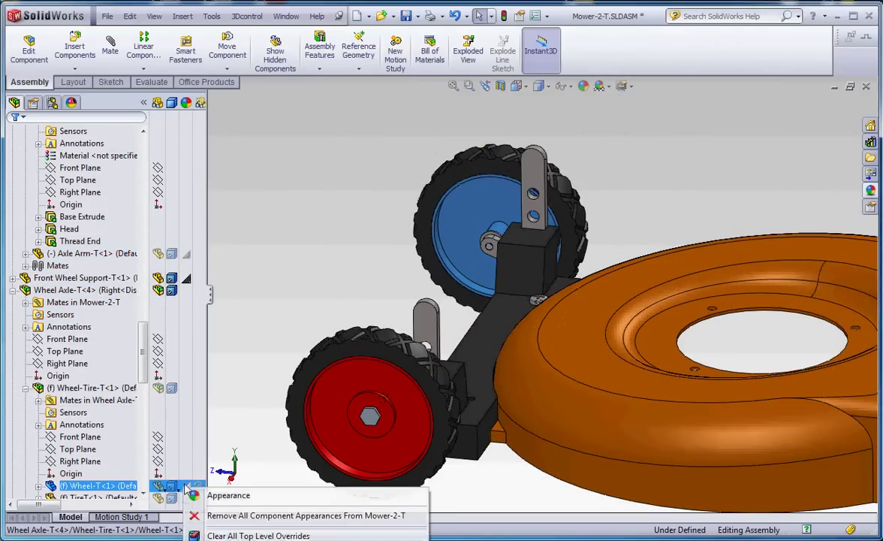
pyautogui.click(226, 495)
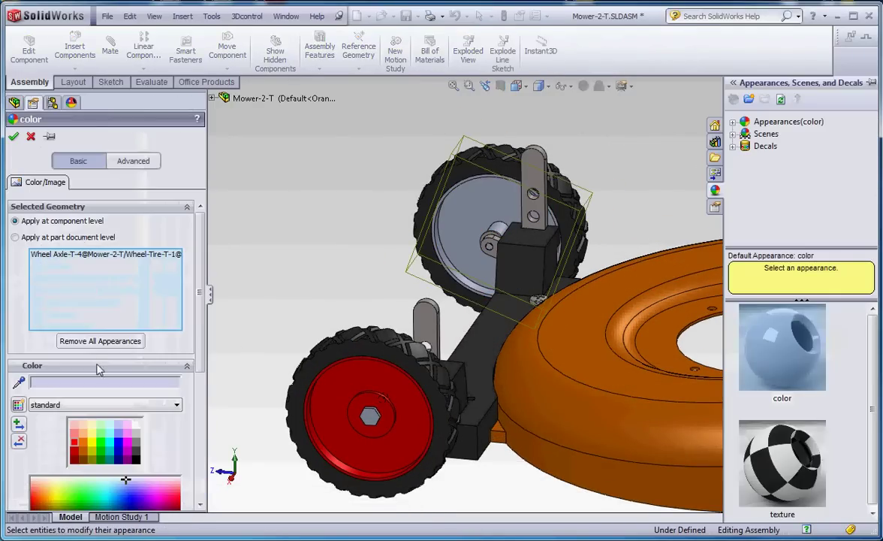
pyautogui.click(14, 136)
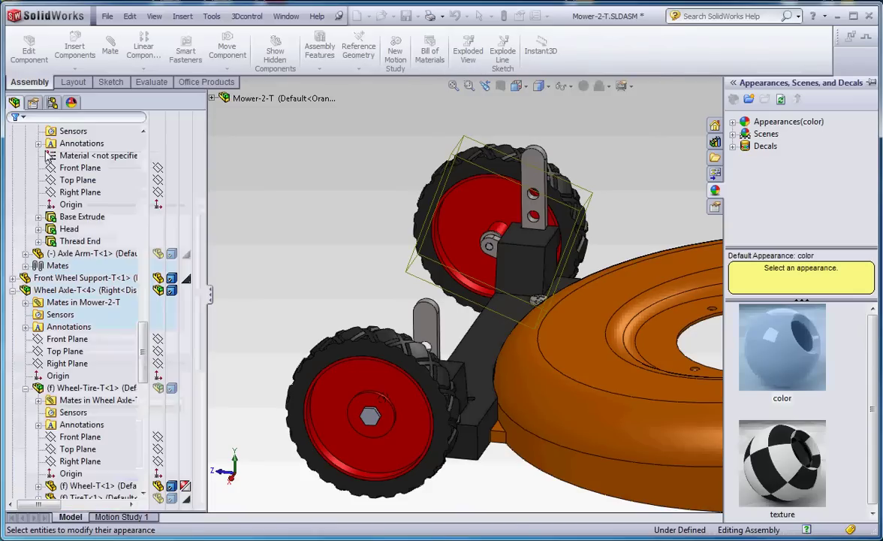
pyautogui.scroll(5, 548, 295)
pyautogui.scroll(-2, 537, 322)
pyautogui.scroll(-3, 537, 322)
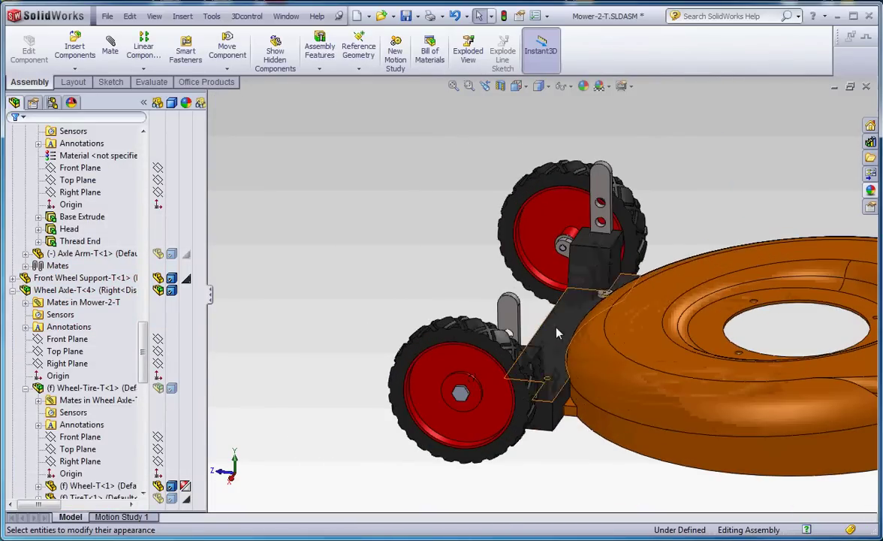
# Colour the Front Wheel Support red.
pyautogui.click(511, 301)
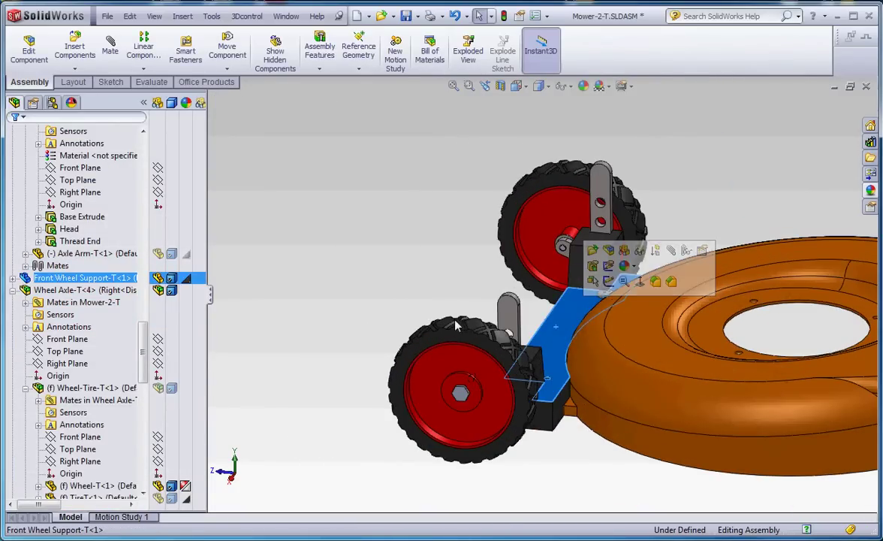
pyautogui.click(184, 280)
pyautogui.click(225, 284)
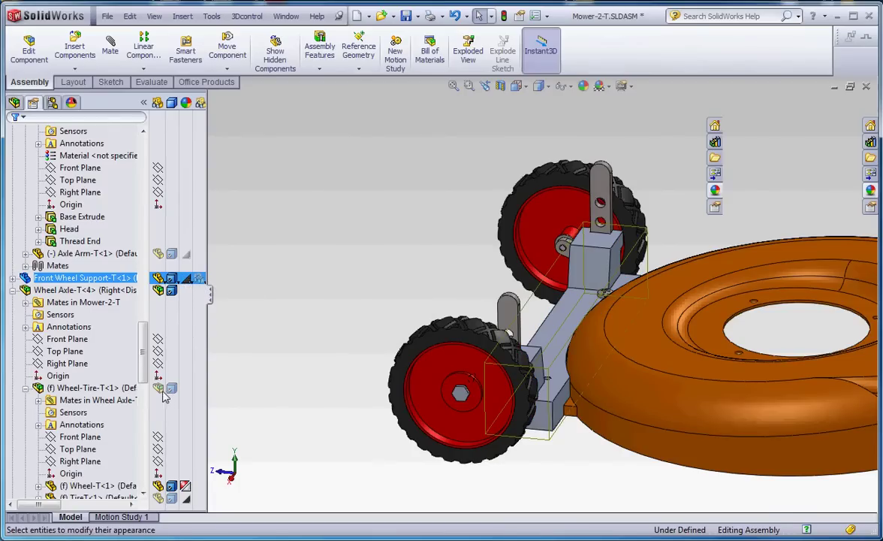
pyautogui.click(84, 443)
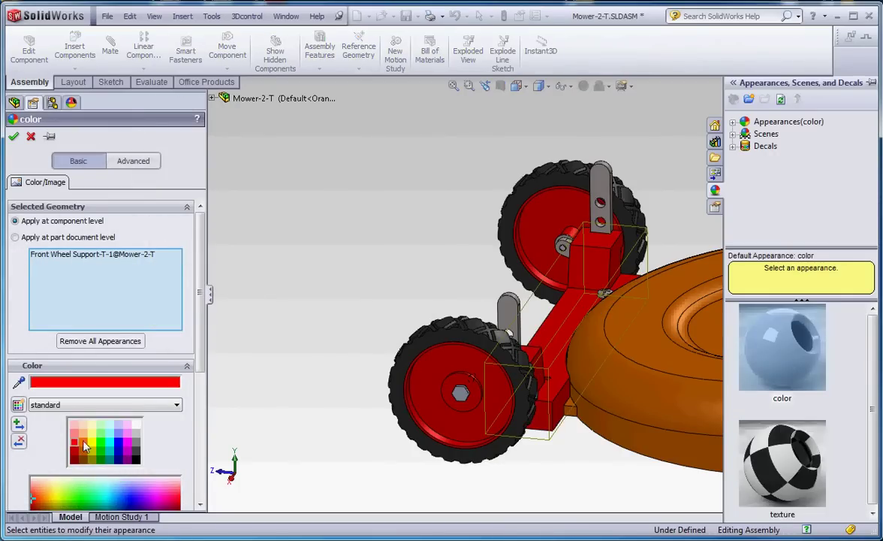
pyautogui.click(13, 136)
# Colour the Back Wheel Support red.
pyautogui.scroll(3, 548, 304)
pyautogui.scroll(-5, 664, 288)
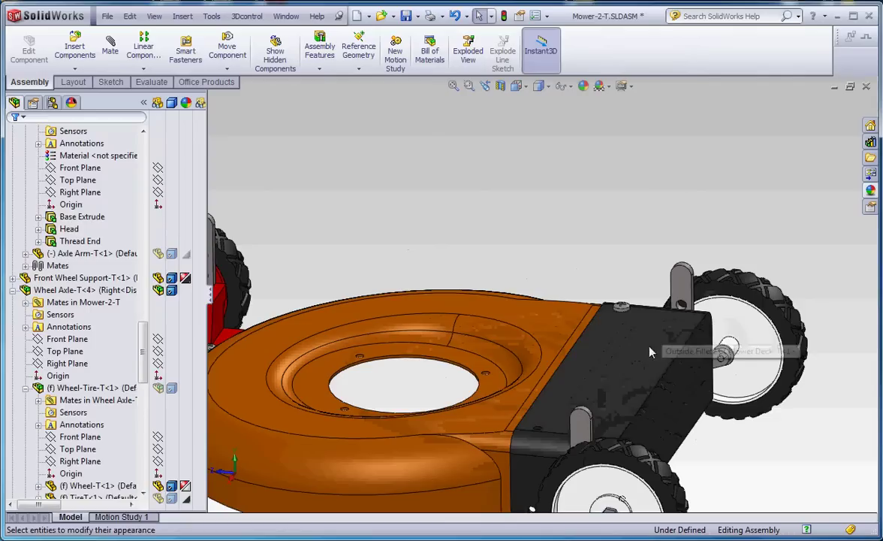
pyautogui.click(627, 376)
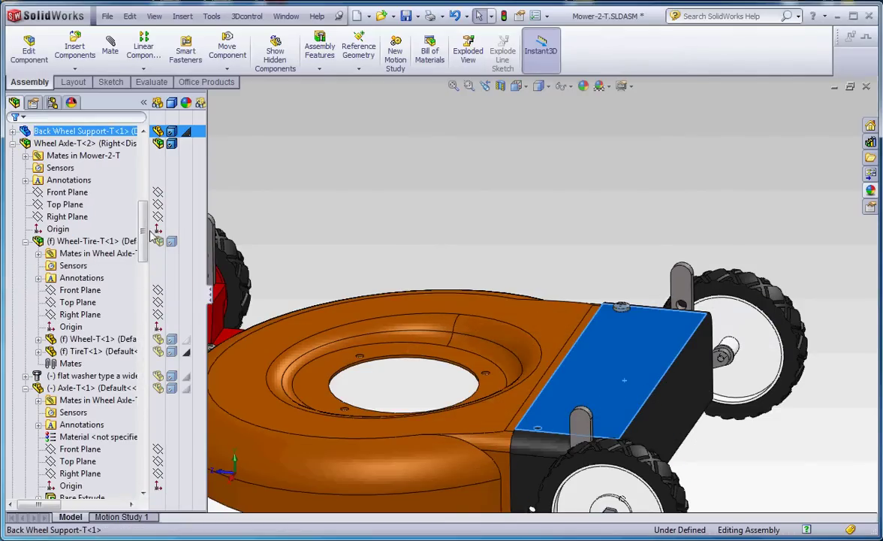
pyautogui.click(186, 131)
pyautogui.click(242, 139)
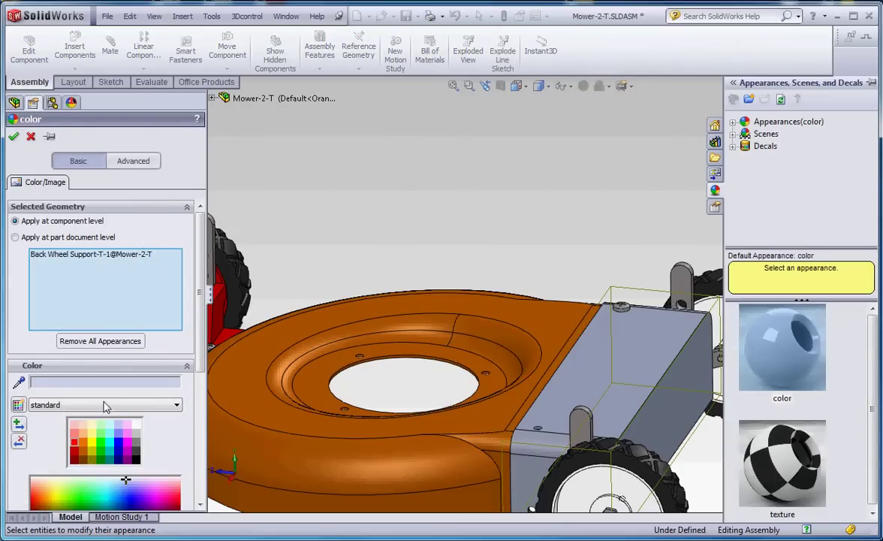
pyautogui.click(73, 443)
pyautogui.click(14, 137)
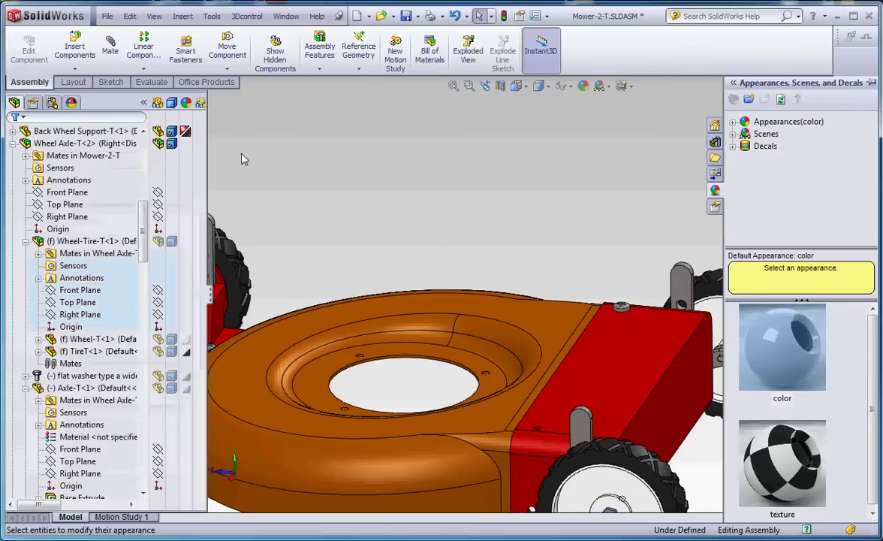
pyautogui.scroll(5, 247, 187)
# Make one back wheel's hub red.
pyautogui.scroll(-8, 601, 419)
pyautogui.click(601, 406)
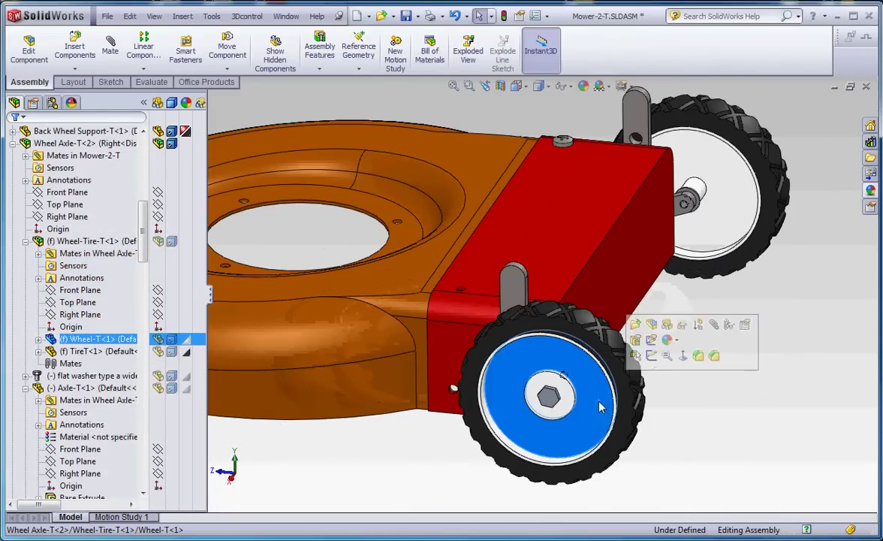
pyautogui.click(188, 342)
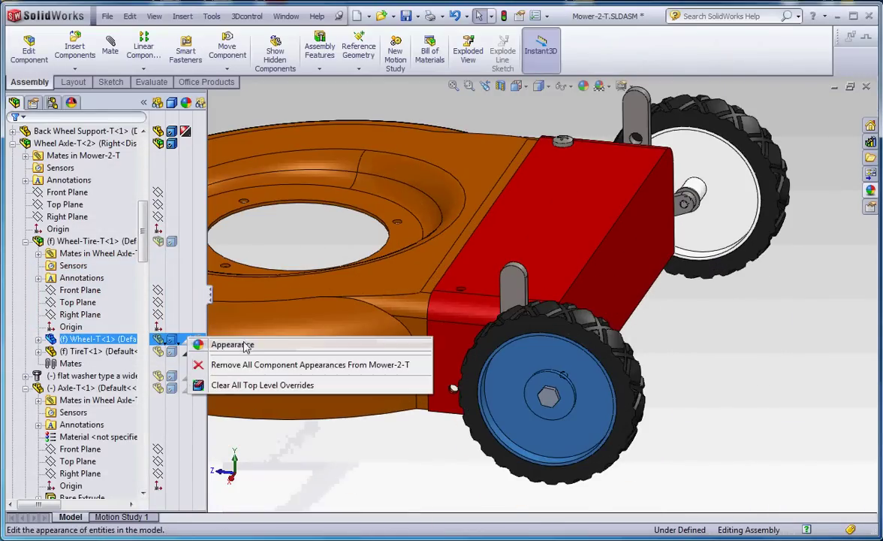
pyautogui.click(223, 344)
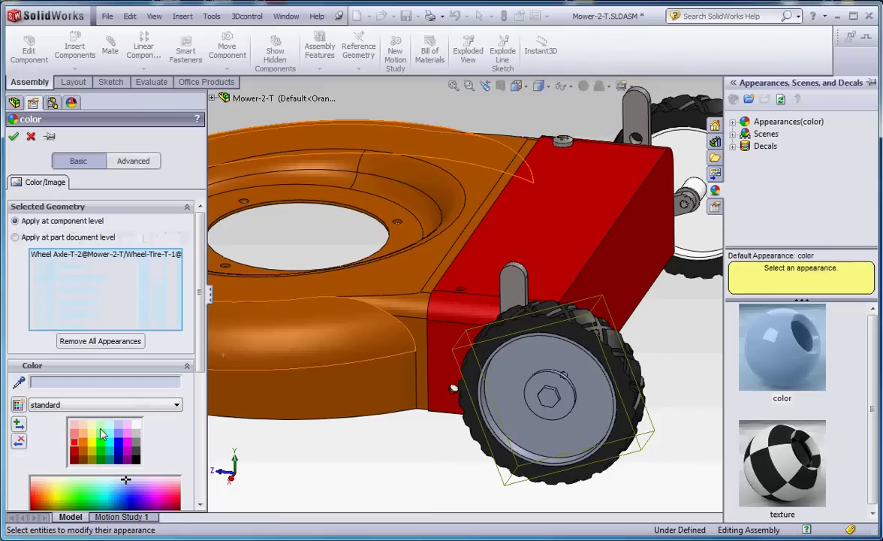
pyautogui.click(13, 137)
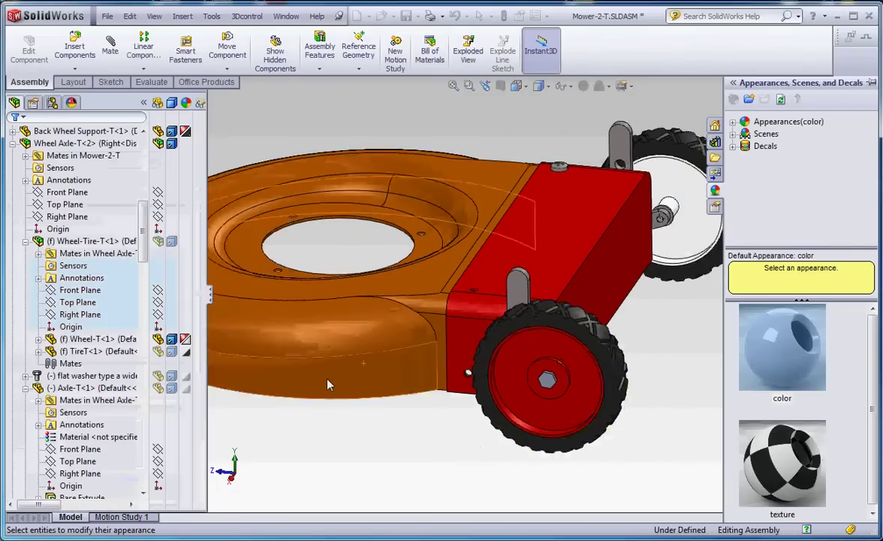
# Turn the remaining blue hub on Wheel-T<1> red and view the mower from above.
pyautogui.moveTo(328, 383); pyautogui.dragTo(623, 298, button='middle')
pyautogui.scroll(5, 564, 250)
pyautogui.click(572, 257)
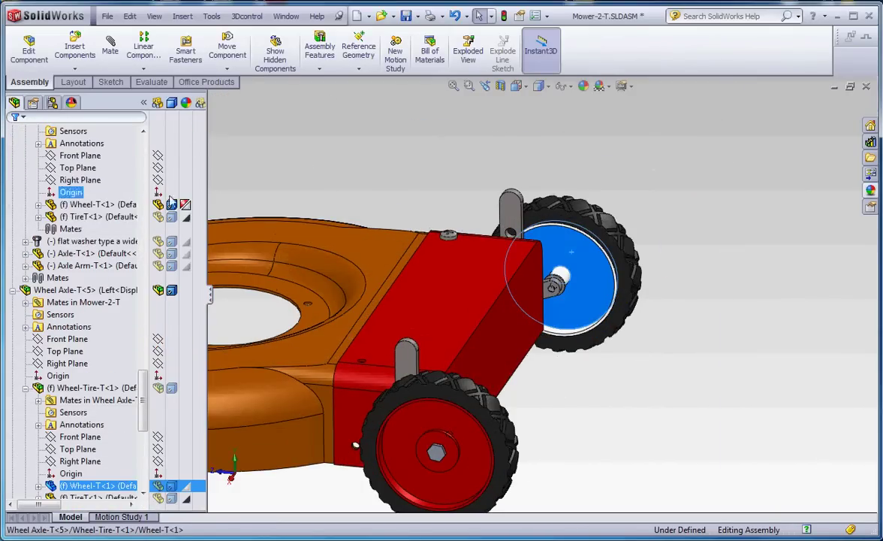
pyautogui.click(184, 488)
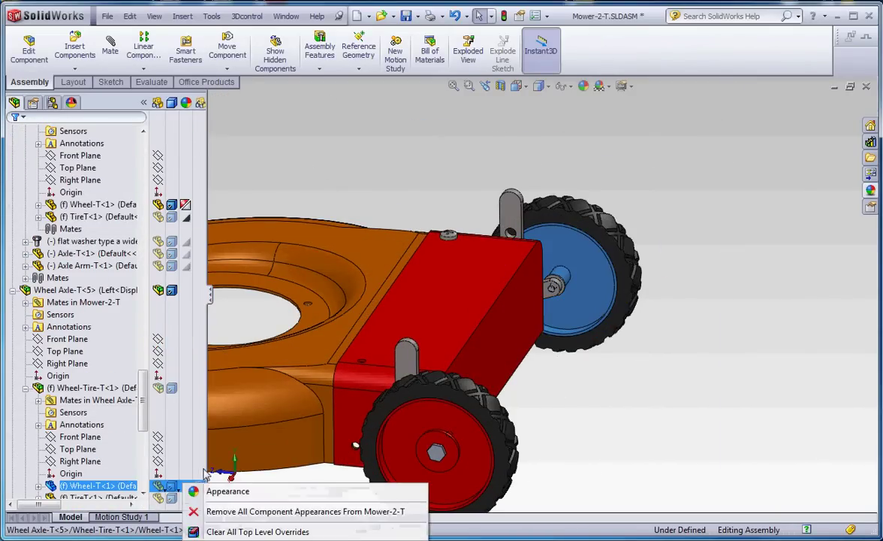
pyautogui.click(215, 490)
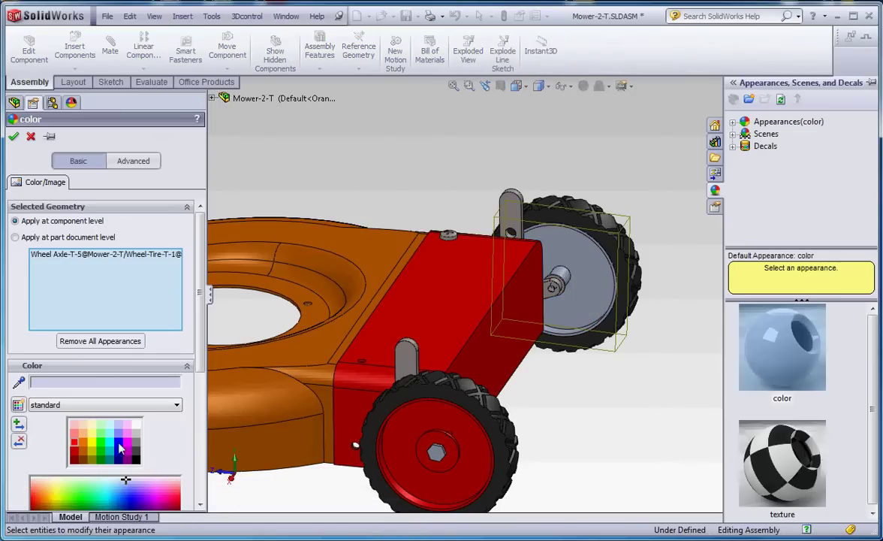
pyautogui.click(75, 446)
pyautogui.click(14, 136)
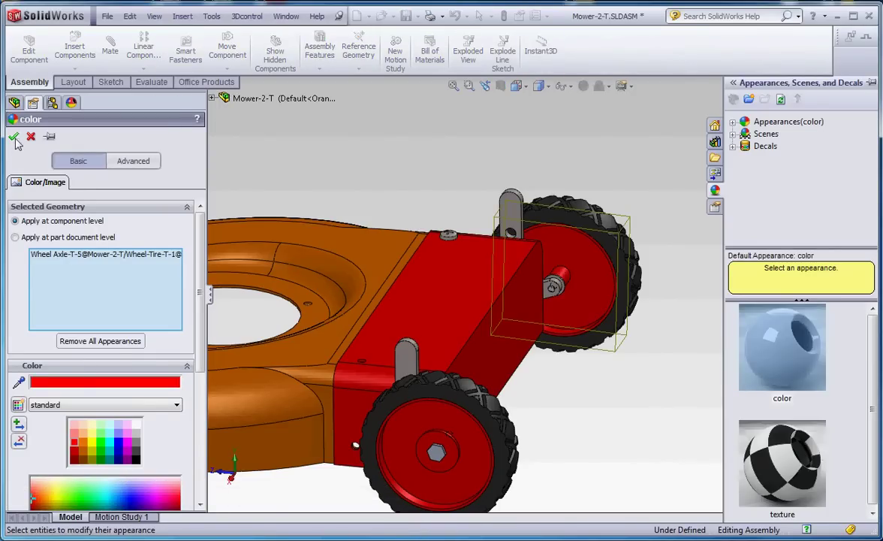
pyautogui.scroll(5, 447, 184)
pyautogui.moveTo(456, 189); pyautogui.dragTo(502, 296, button='middle')
pyautogui.scroll(-5, 501, 345)
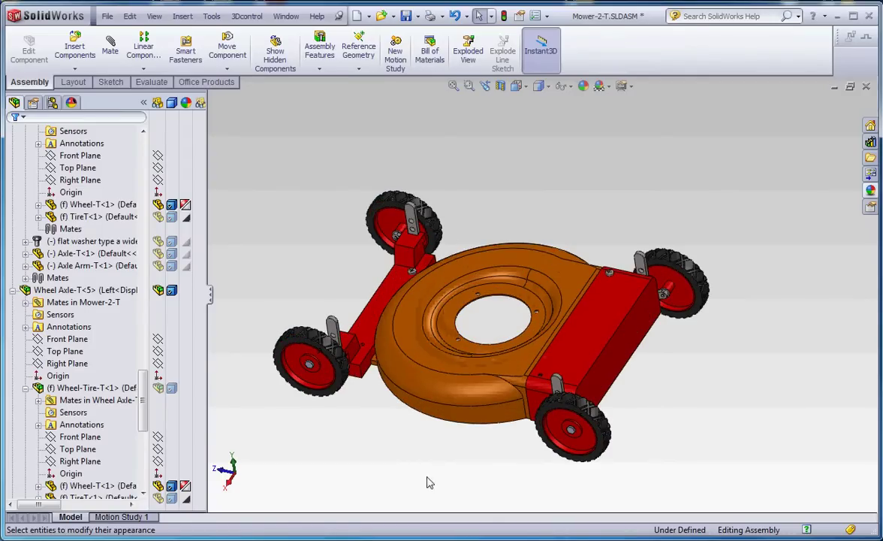
# Activate Display State-1, Green-Deck Blue-Parts, Yellow-Deck-Green-Parts, then Orange-Deck Red-Parts in turn.
pyautogui.click(53, 106)
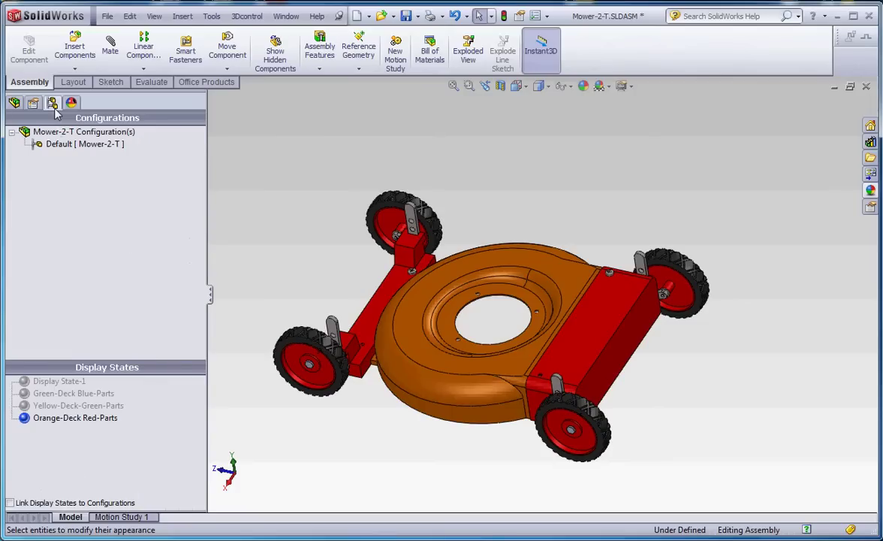
pyautogui.click(61, 382)
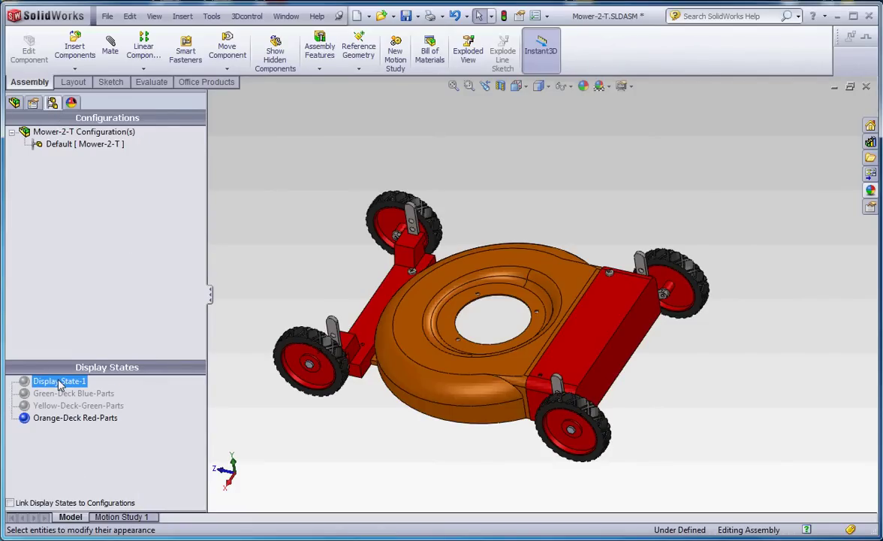
pyautogui.doubleClick(60, 383)
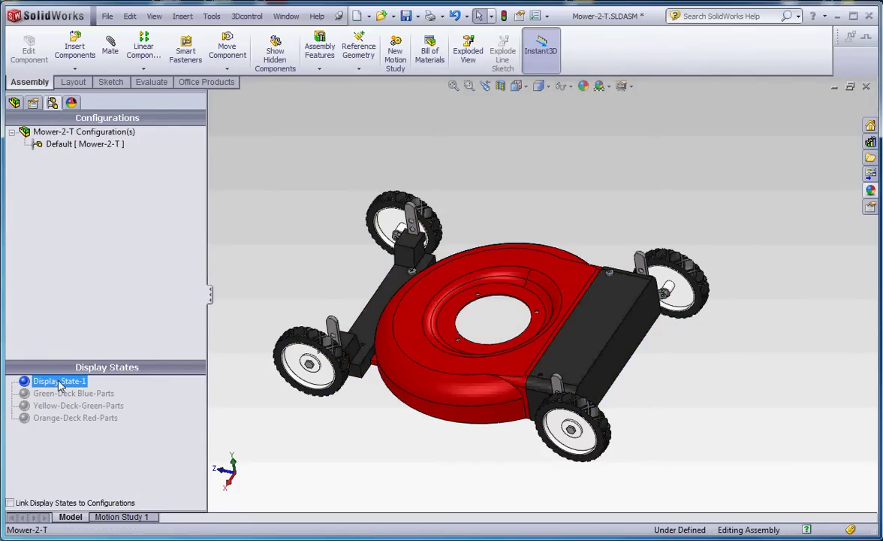
pyautogui.click(65, 393)
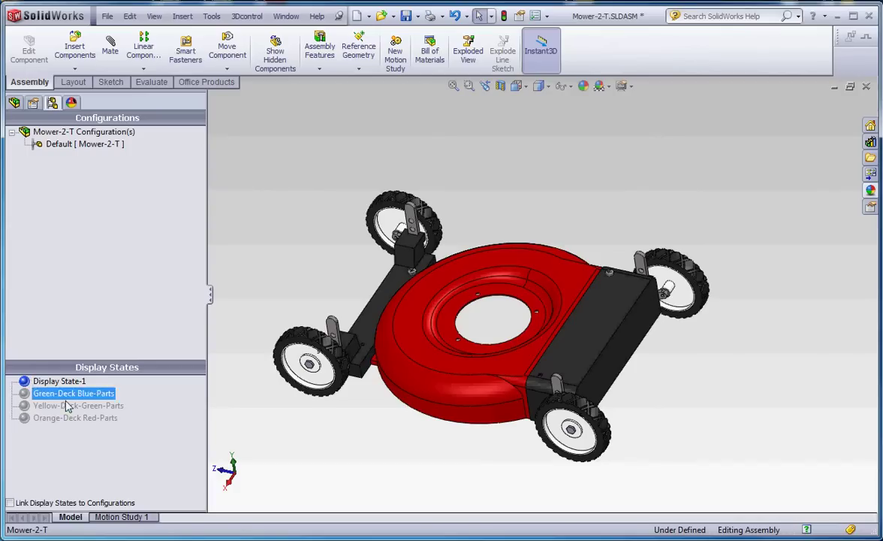
pyautogui.doubleClick(66, 396)
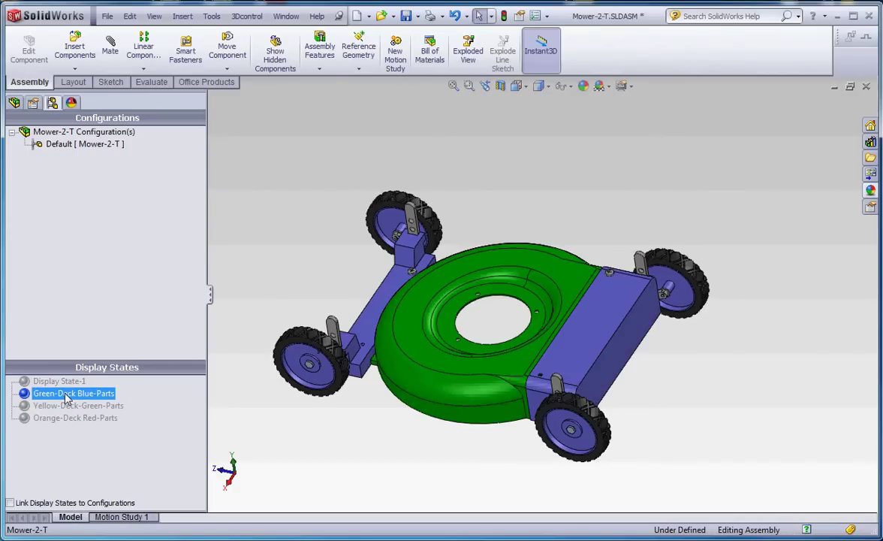
pyautogui.click(75, 407)
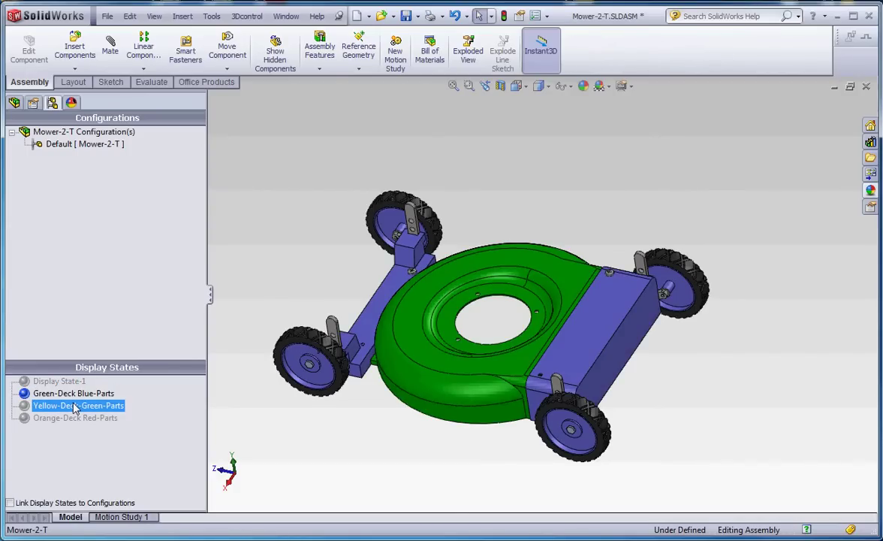
pyautogui.doubleClick(74, 406)
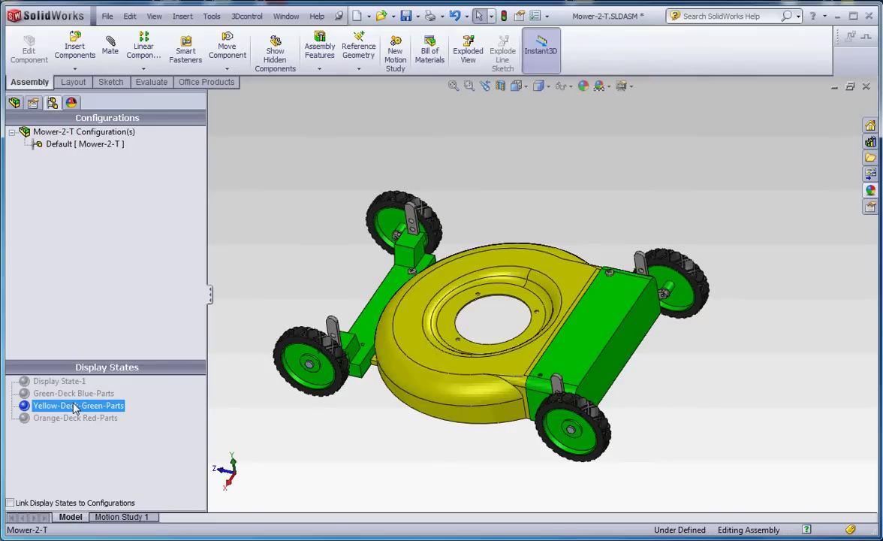
pyautogui.click(75, 417)
pyautogui.doubleClick(73, 422)
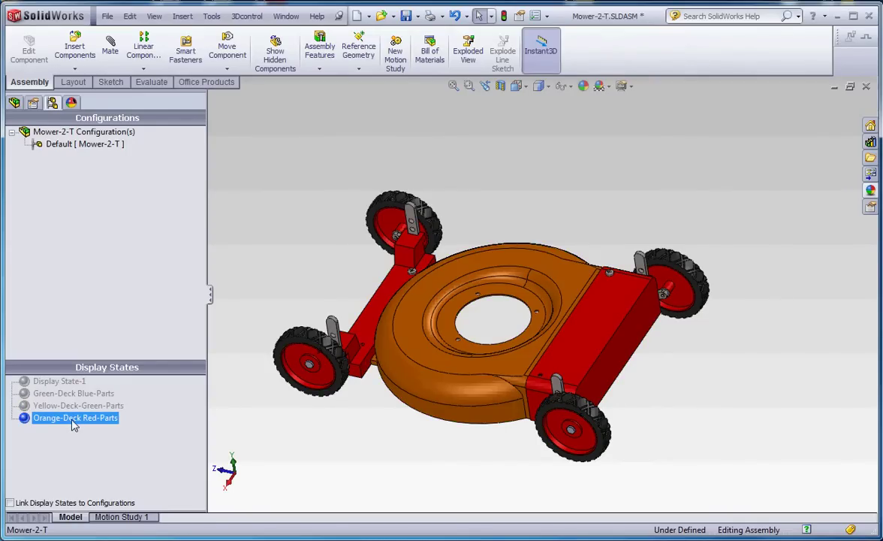
pyautogui.click(68, 394)
# Toggle twice between Display State-1 and Orange-Deck Red-Parts to compare their colours.
pyautogui.click(61, 382)
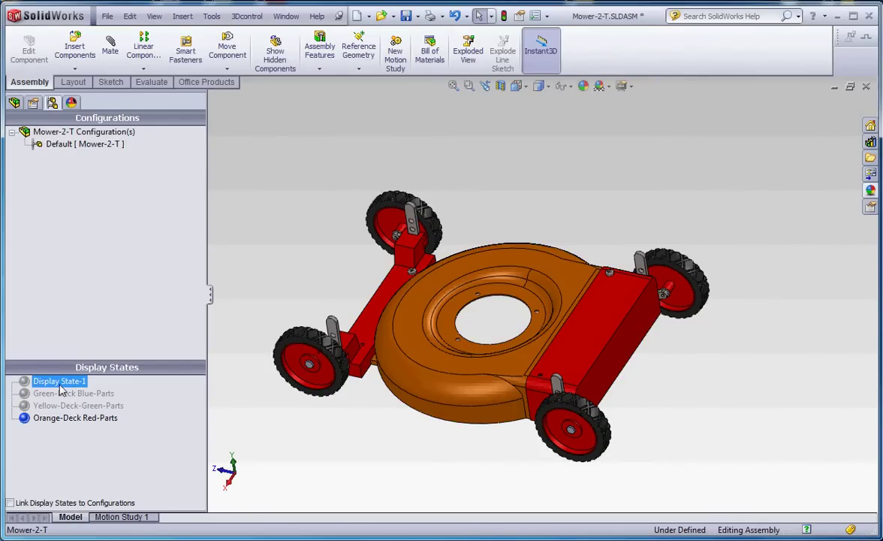
pyautogui.doubleClick(60, 382)
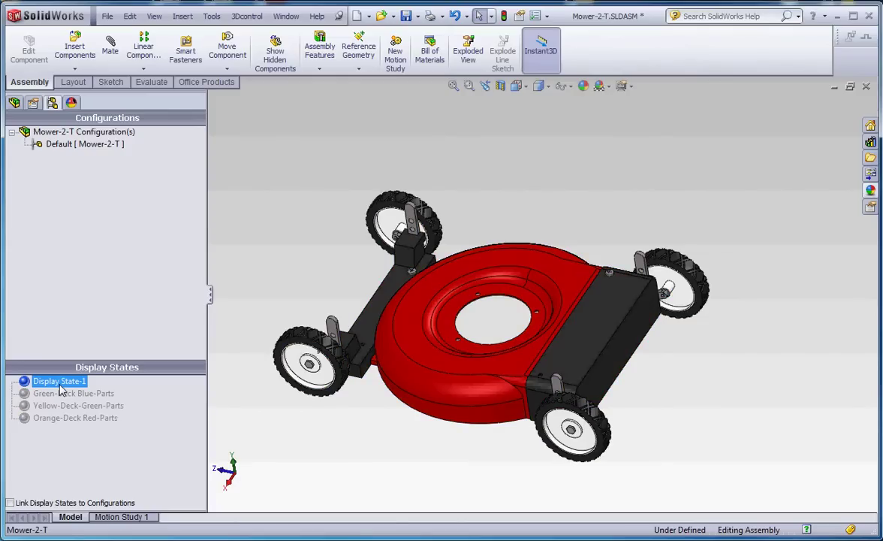
pyautogui.click(66, 418)
pyautogui.doubleClick(66, 419)
pyautogui.click(61, 382)
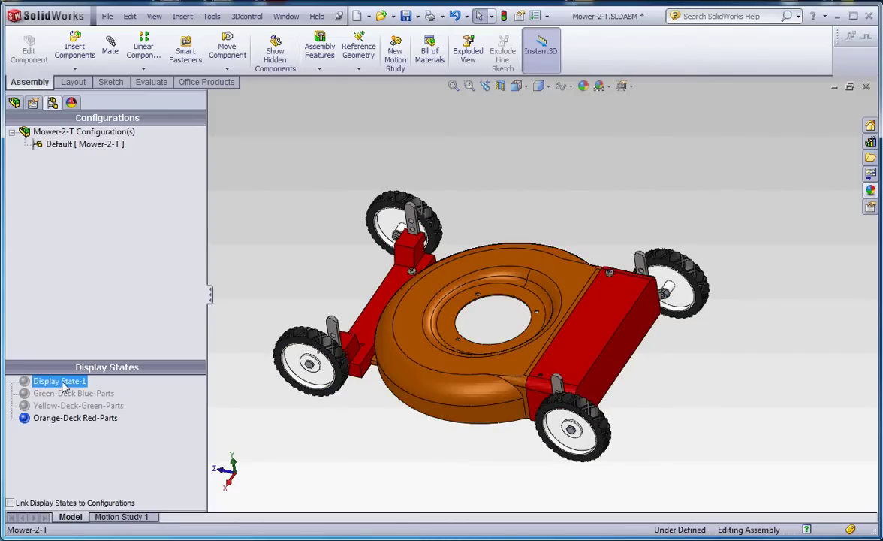
pyautogui.doubleClick(60, 382)
pyautogui.click(73, 419)
pyautogui.doubleClick(73, 419)
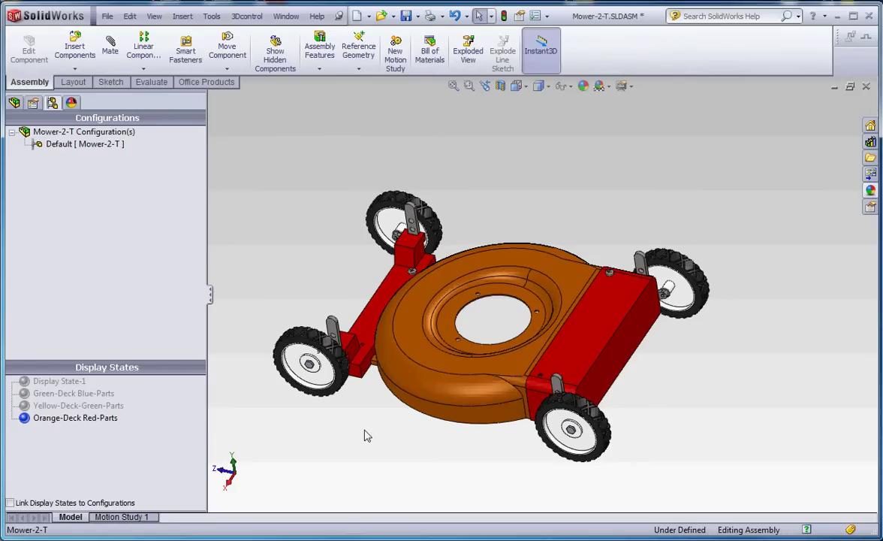
# Click through Yellow-Deck-Green-Parts, Green-Deck Blue-Parts and Display State-1, ending on Orange-Deck Red-Parts.
pyautogui.click(96, 407)
pyautogui.click(94, 418)
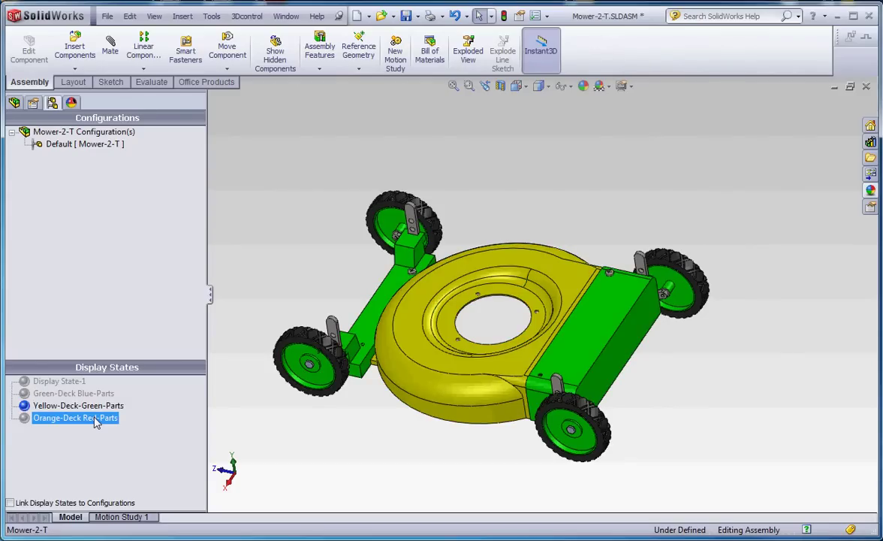
pyautogui.click(93, 394)
pyautogui.click(85, 406)
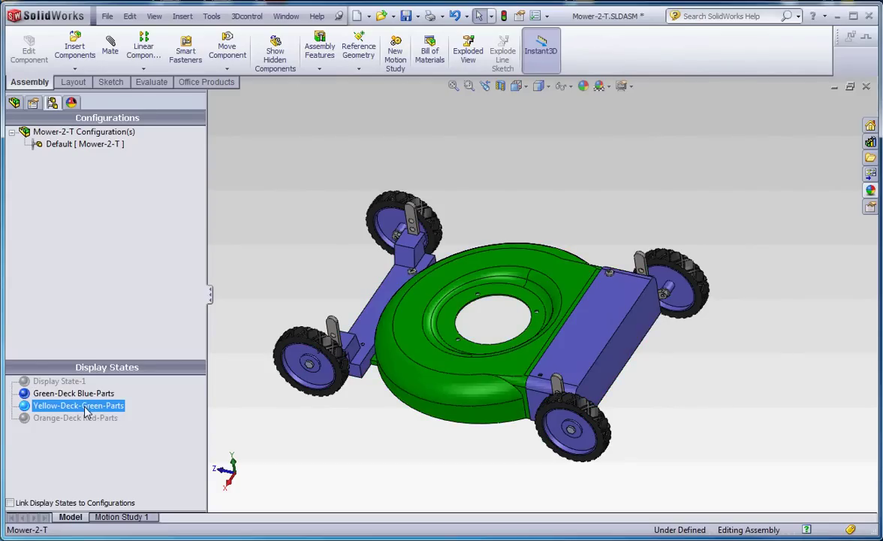
pyautogui.click(83, 417)
pyautogui.click(71, 394)
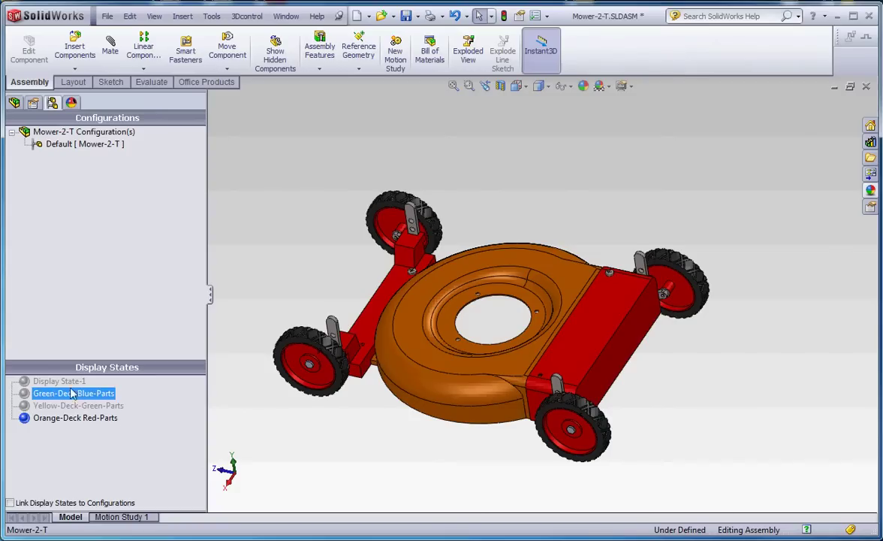
pyautogui.click(62, 381)
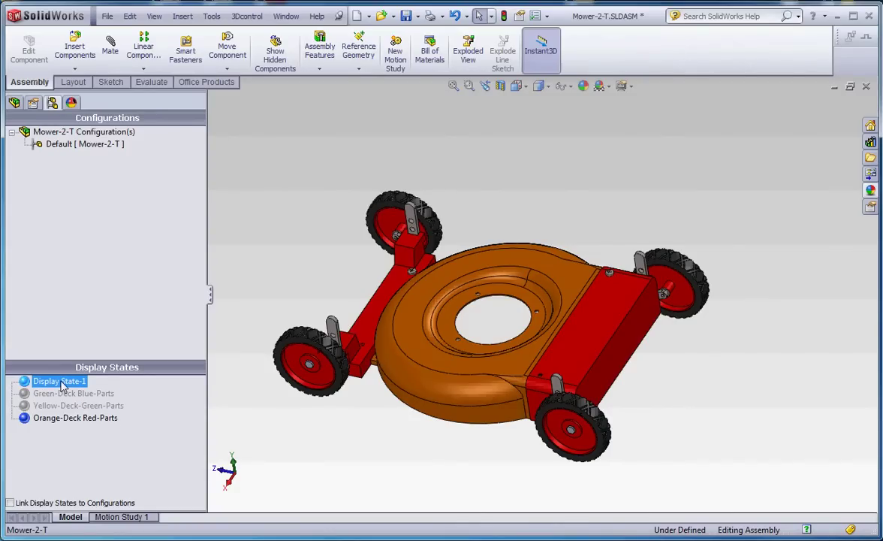
pyautogui.click(76, 418)
pyautogui.click(69, 393)
pyautogui.click(63, 383)
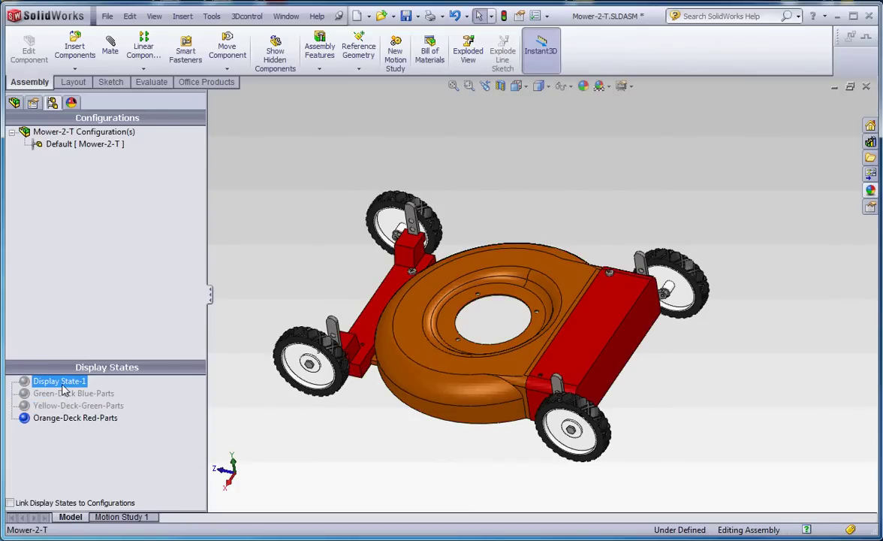
pyautogui.click(73, 418)
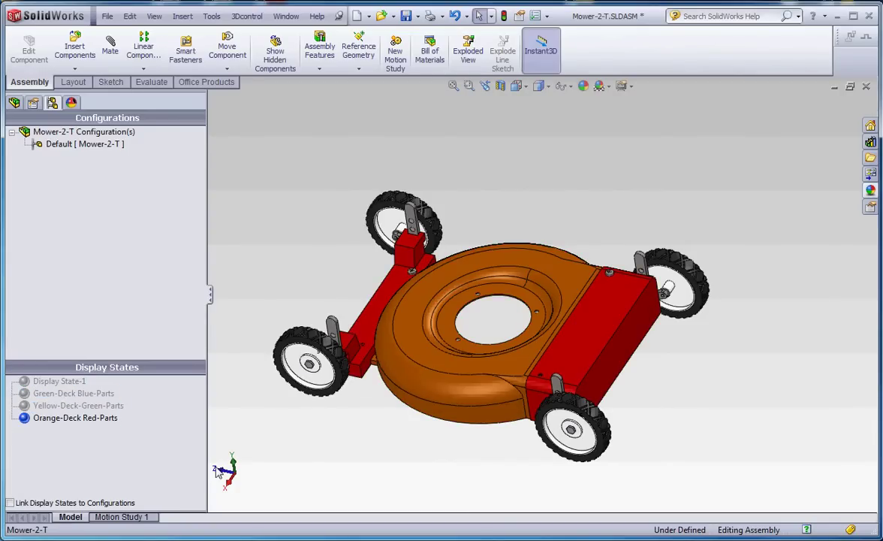